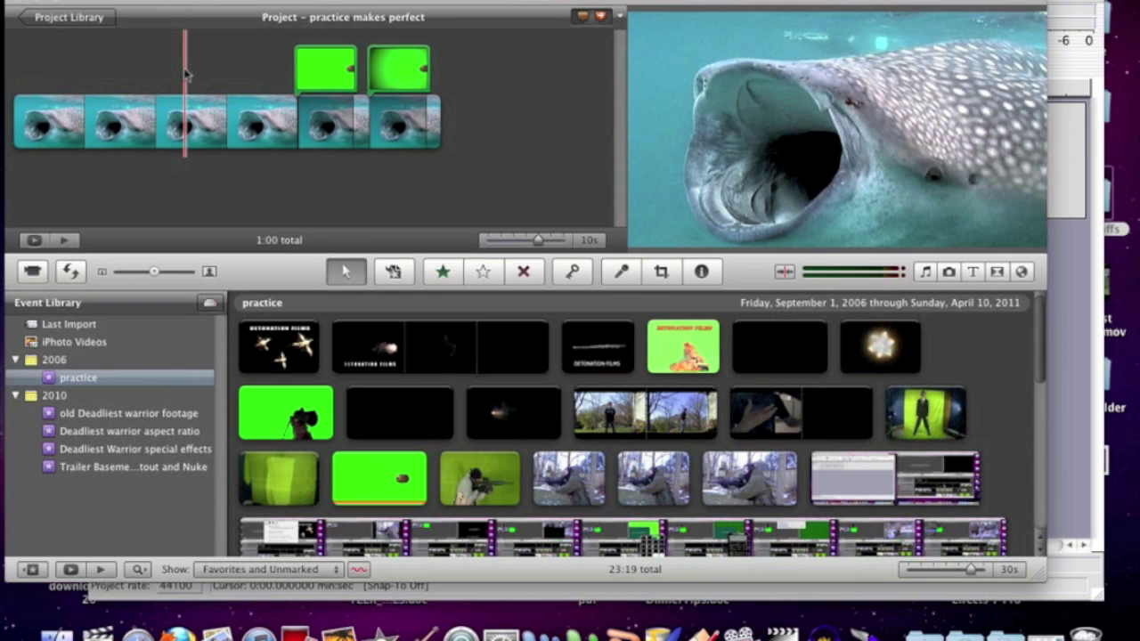
Check in the General preferences that Show Advanced Tools is enabled, and close the preferences
click(85, 0)
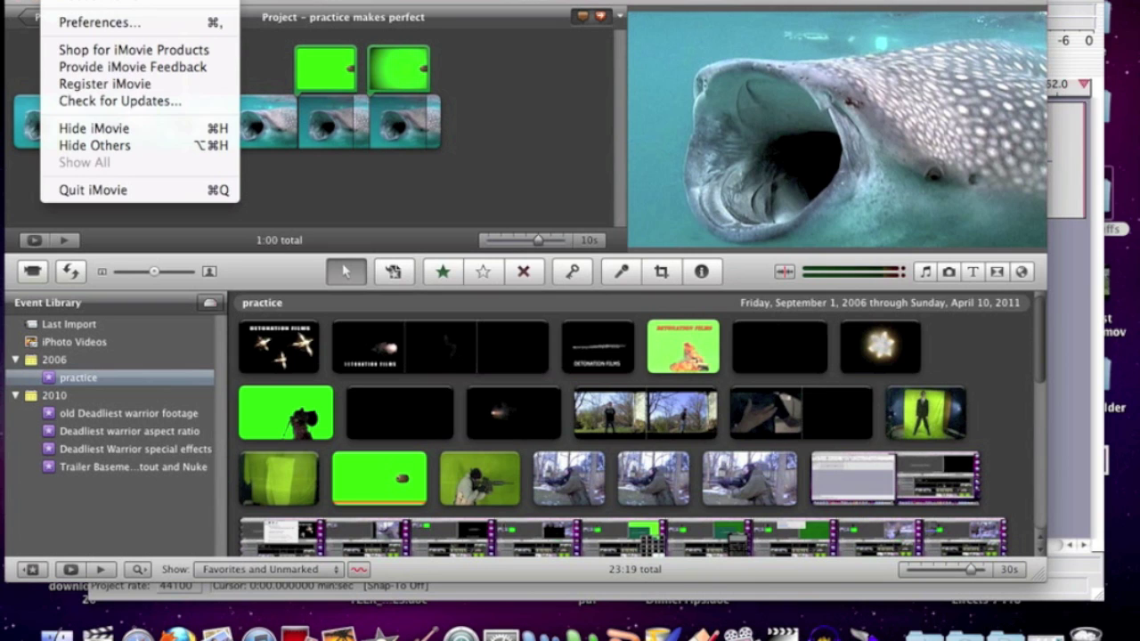
click(99, 23)
click(405, 35)
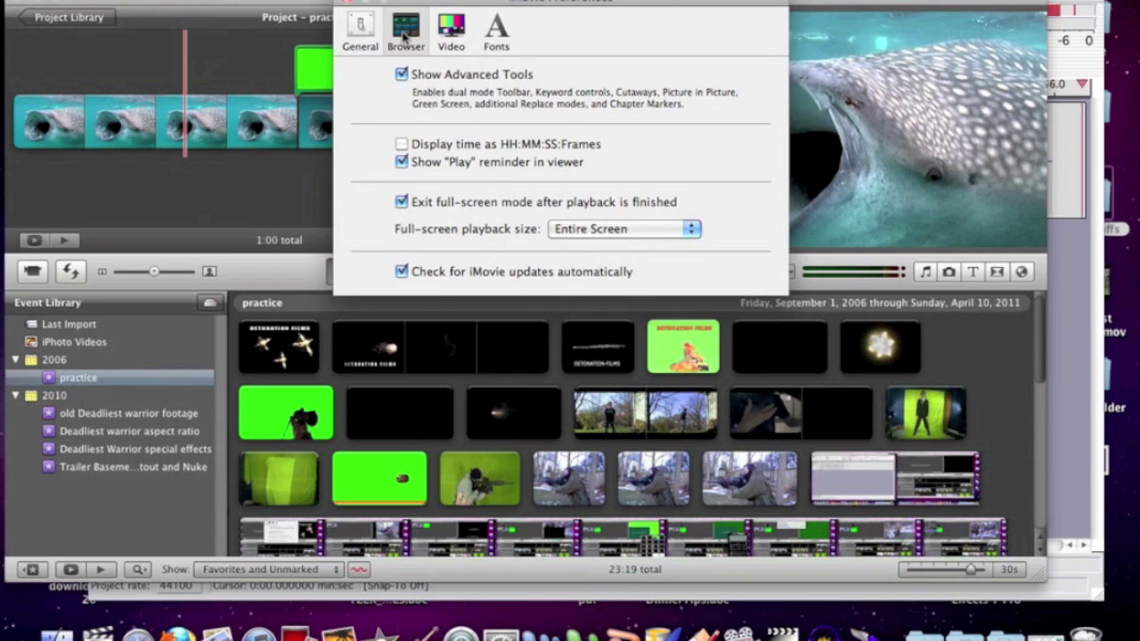
click(366, 34)
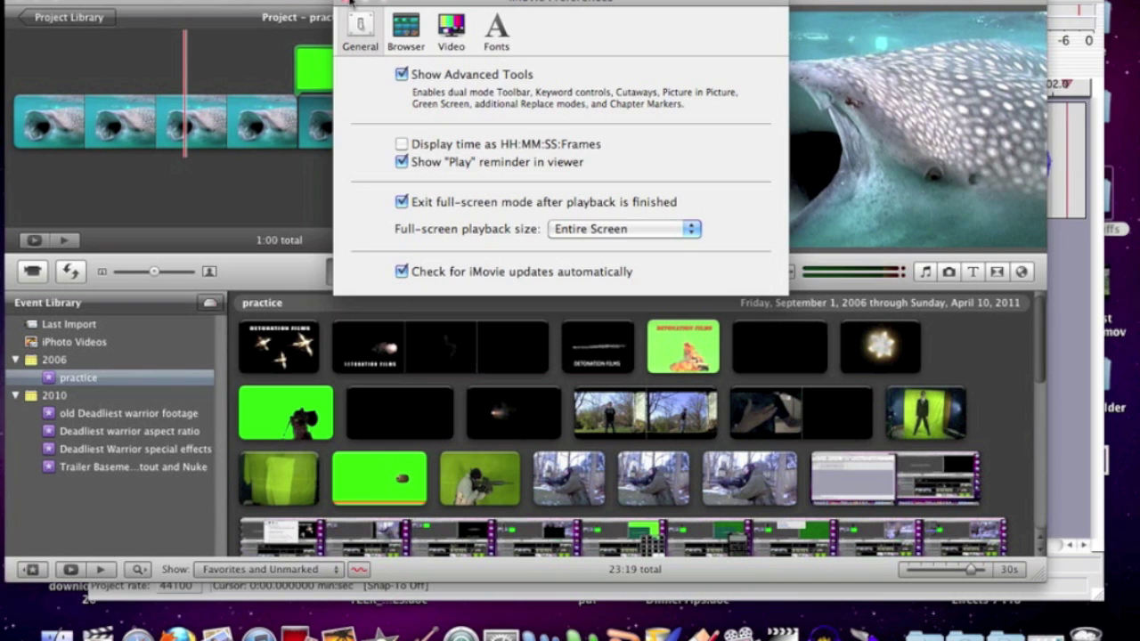
key(super+w)
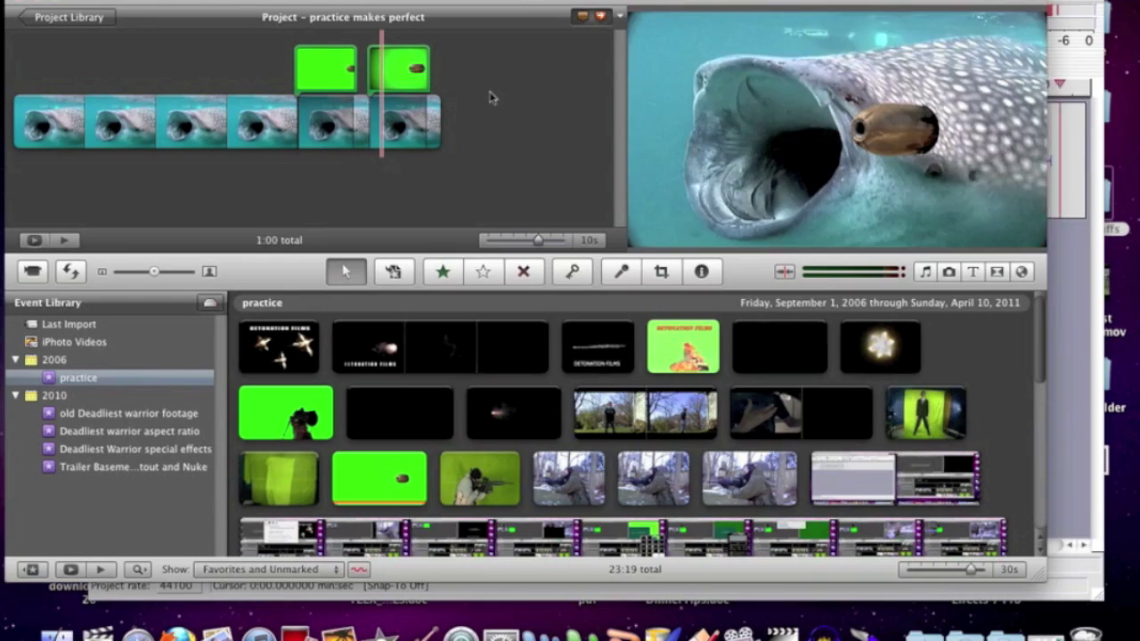
Switch to the green screen fix folder in Finder and preview natural green.m4v, pausing its playback
key(F9)
click(947, 229)
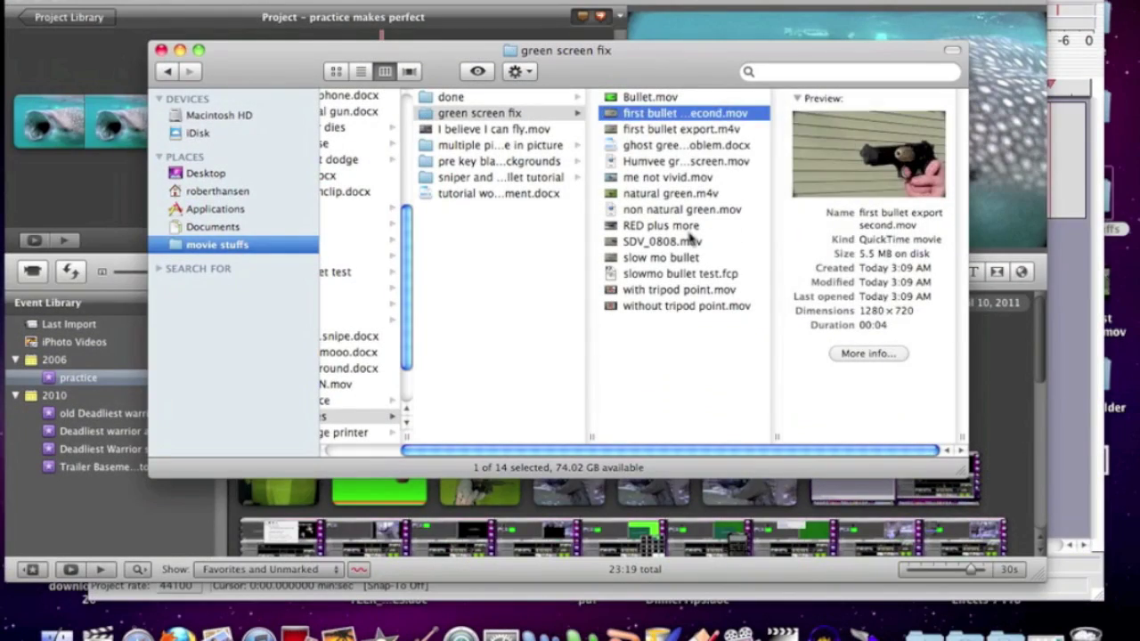
key(Down)
key(Down)
key(Down)
key(Down)
key(Down)
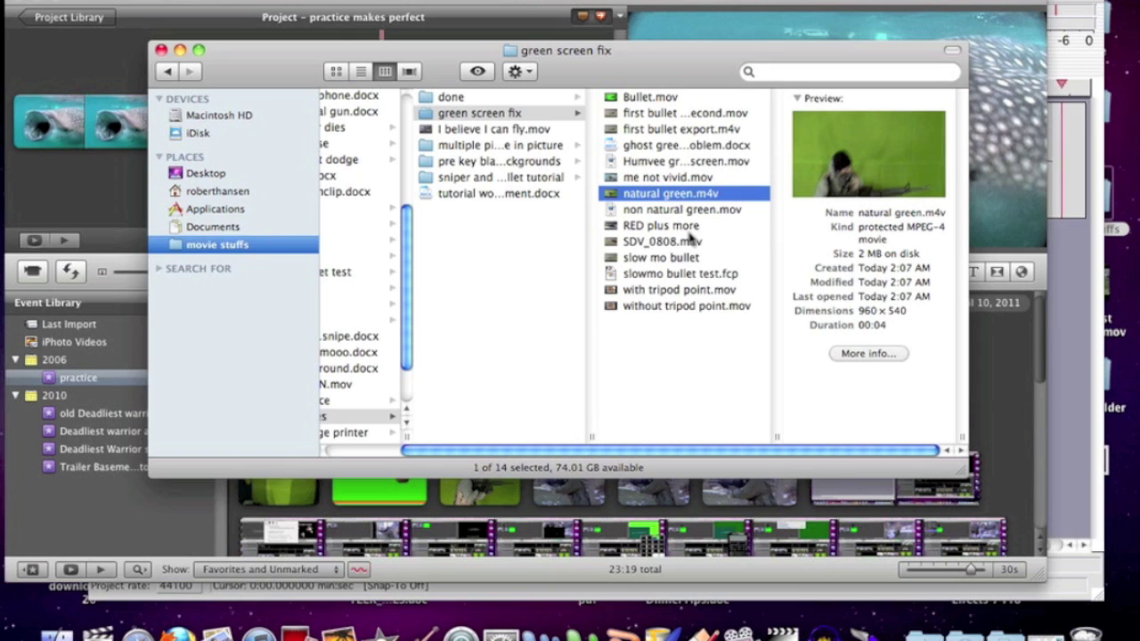
key(Down)
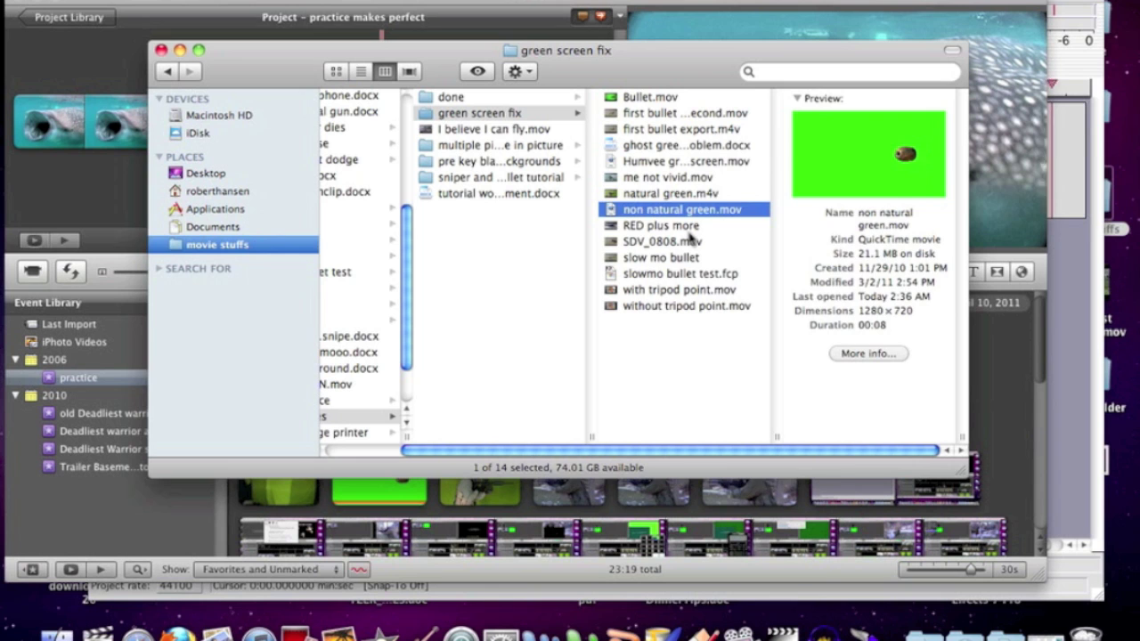
key(Up)
key(Down)
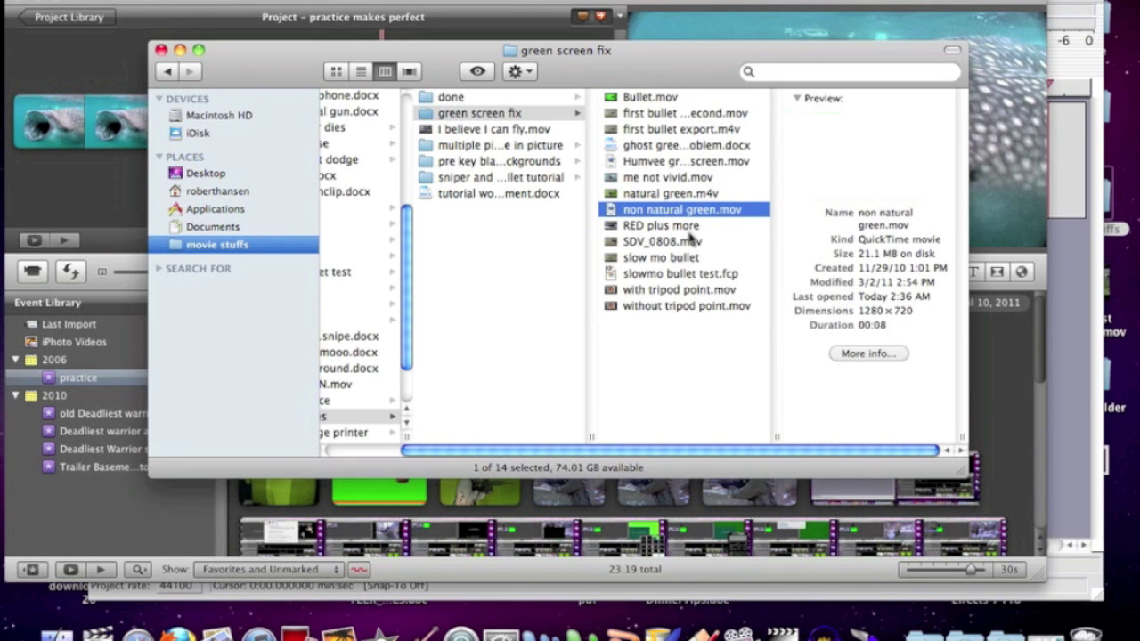
key(Up)
key(space)
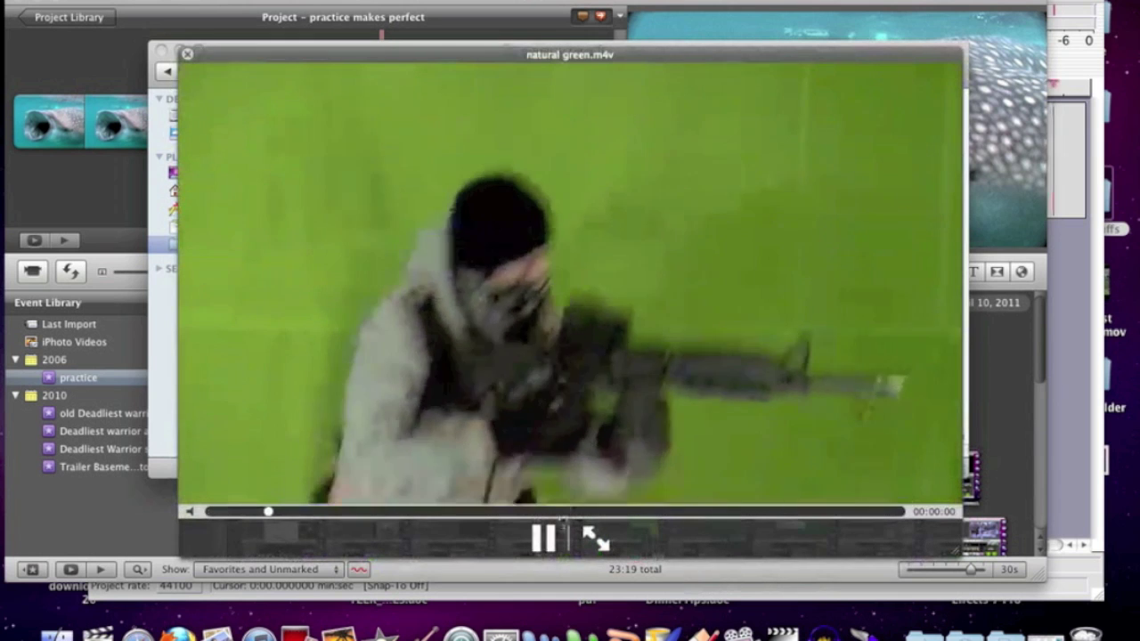
click(543, 540)
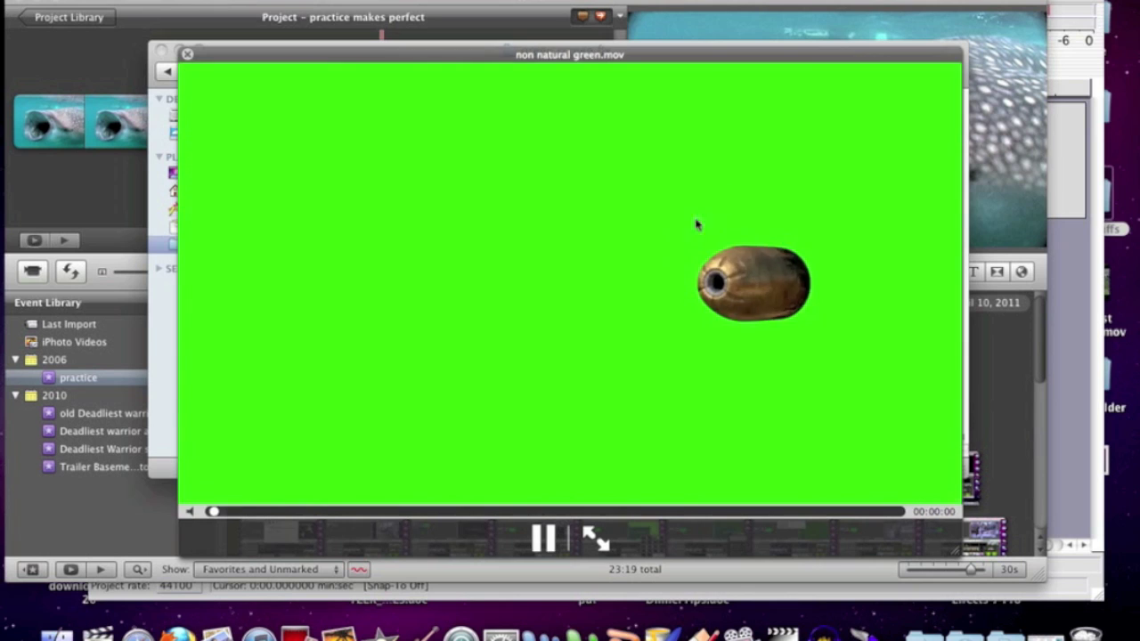
Preview non natural green.mov, pause it, and return to the iMovie project
key(Down)
click(543, 539)
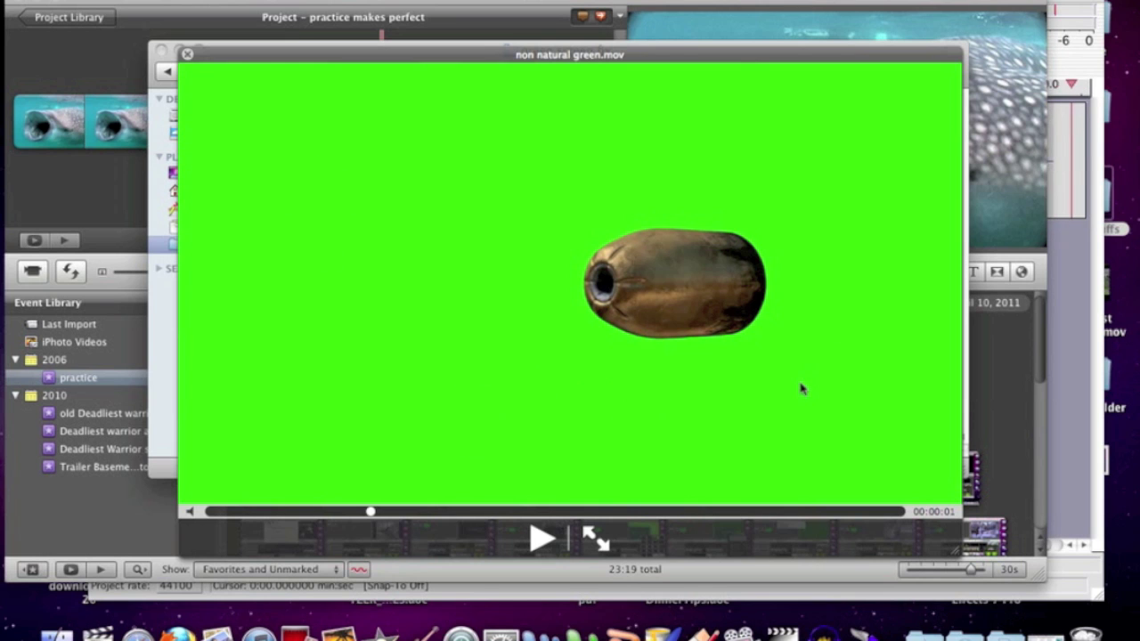
key(space)
click(103, 186)
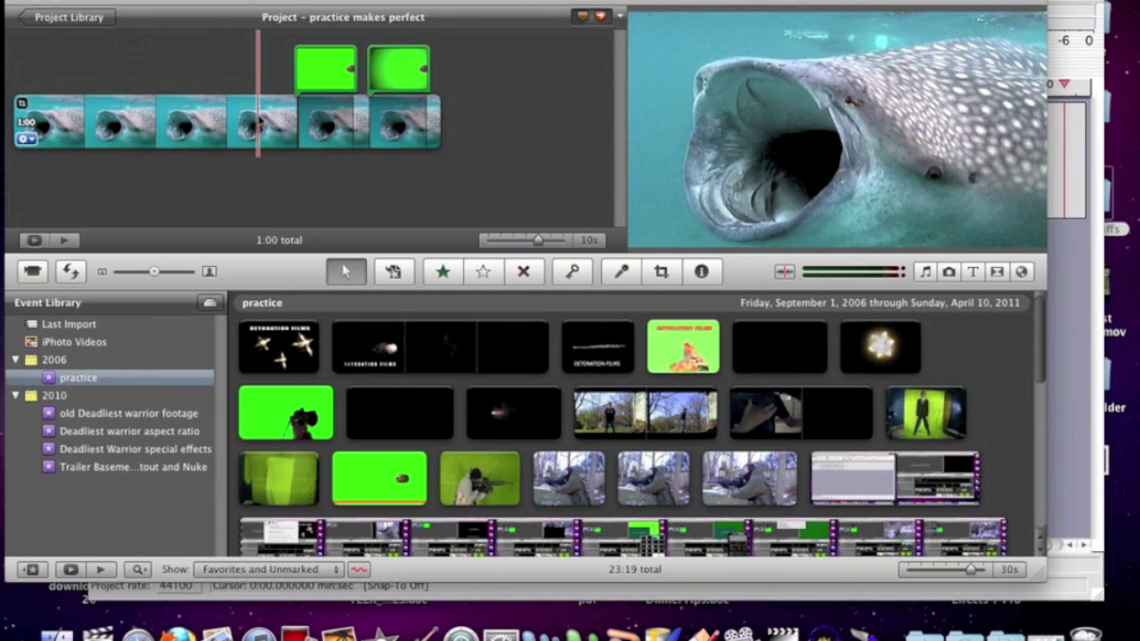
Add the flat-green bullet clip over the start of the whale shark clip as a Green Screen overlay
click(364, 488)
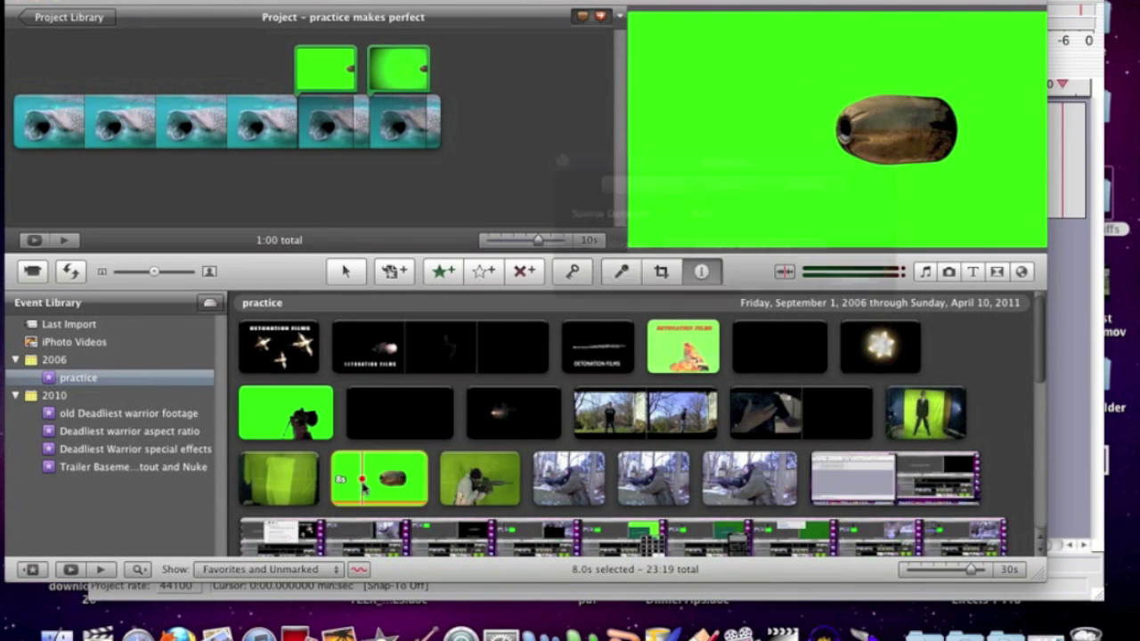
key(Return)
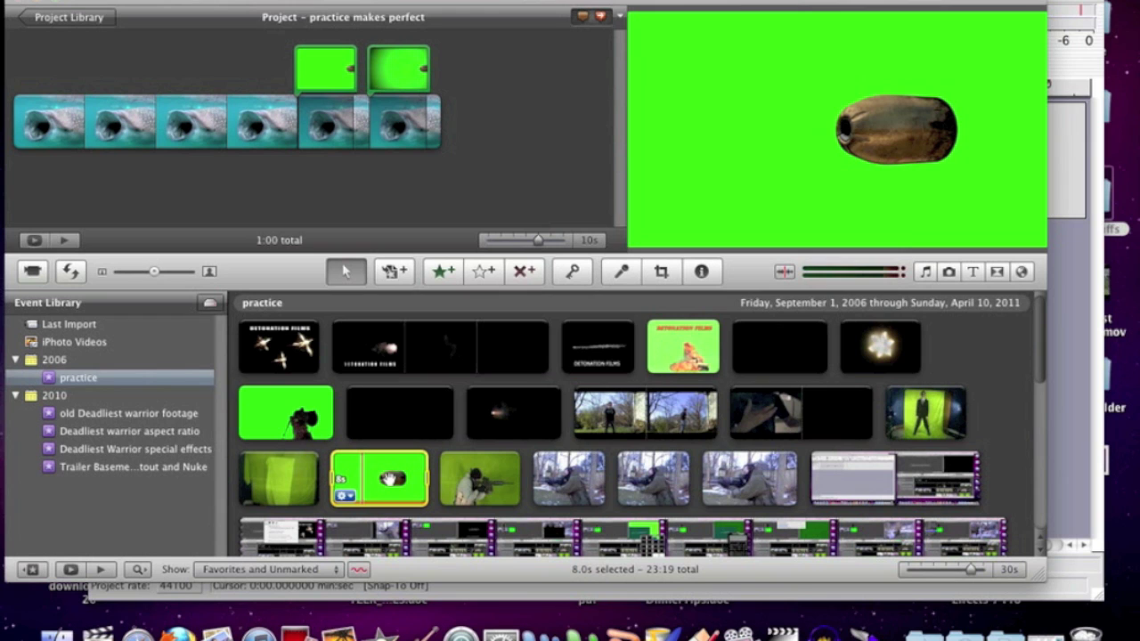
drag(389, 479, 62, 125)
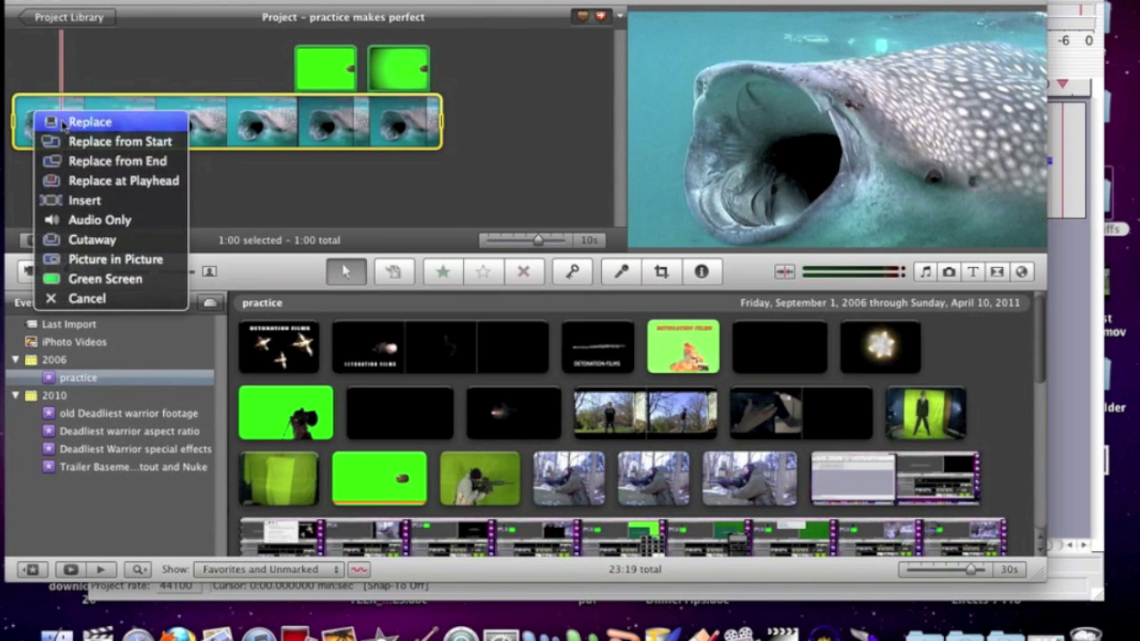
click(90, 281)
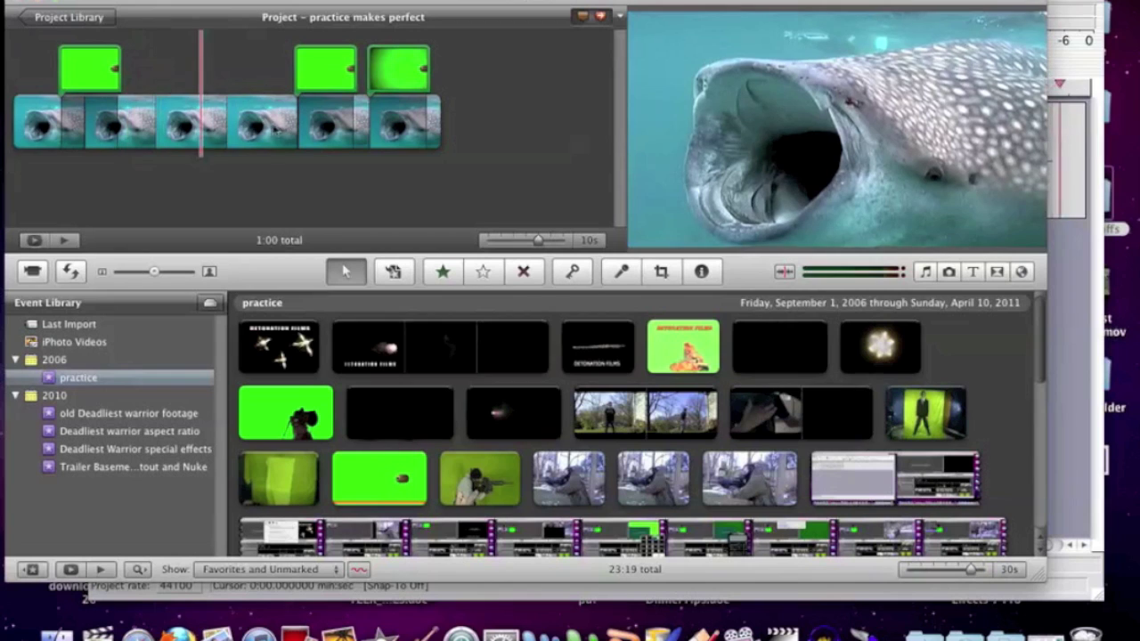
Add the soldier clip with the natural green backdrop over the whale shark clip as a Green Screen overlay
scroll(961, 434, down, 5)
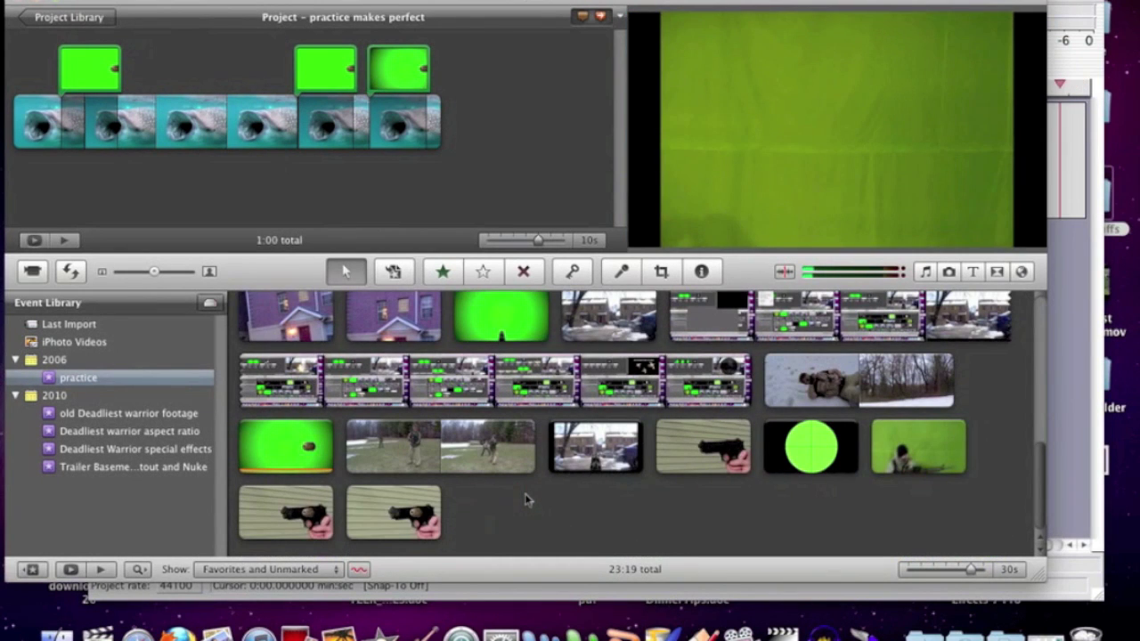
double_click(927, 443)
key(Escape)
drag(923, 445, 162, 134)
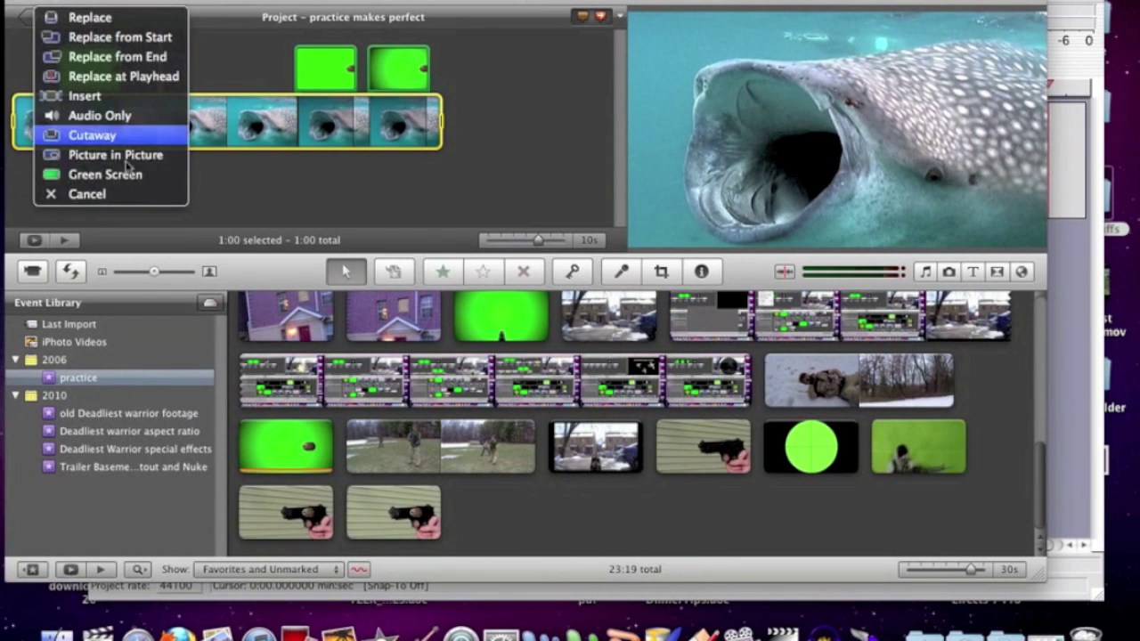
click(113, 176)
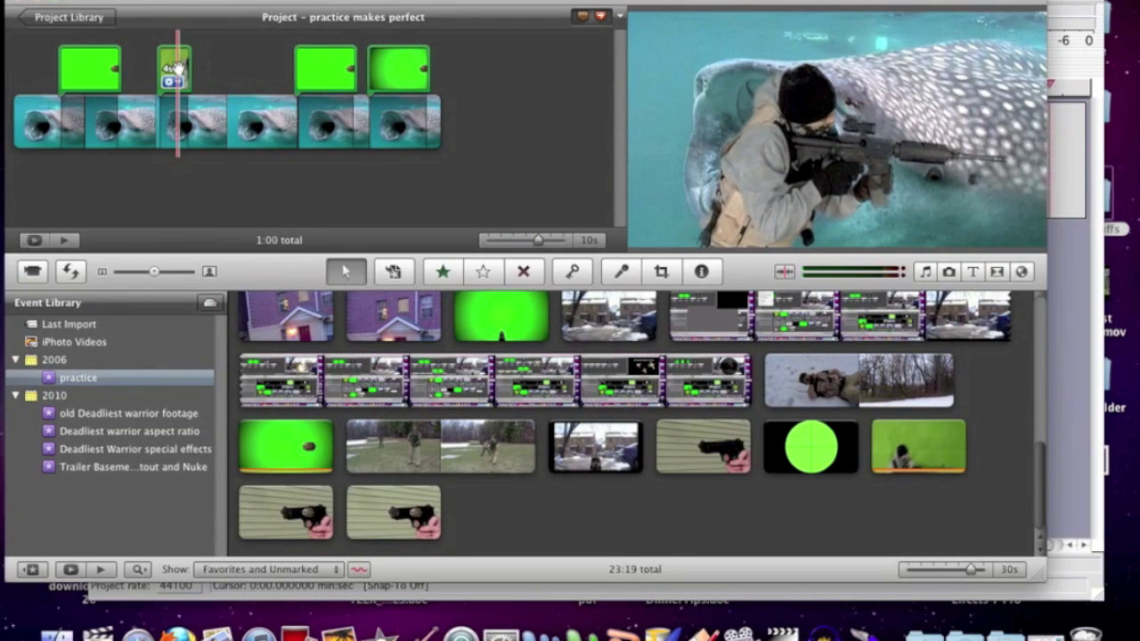
Switch to the green screen fix folder in Finder and preview me not vivid.mov, pausing to examine the keyed soldier
key(F9)
click(887, 225)
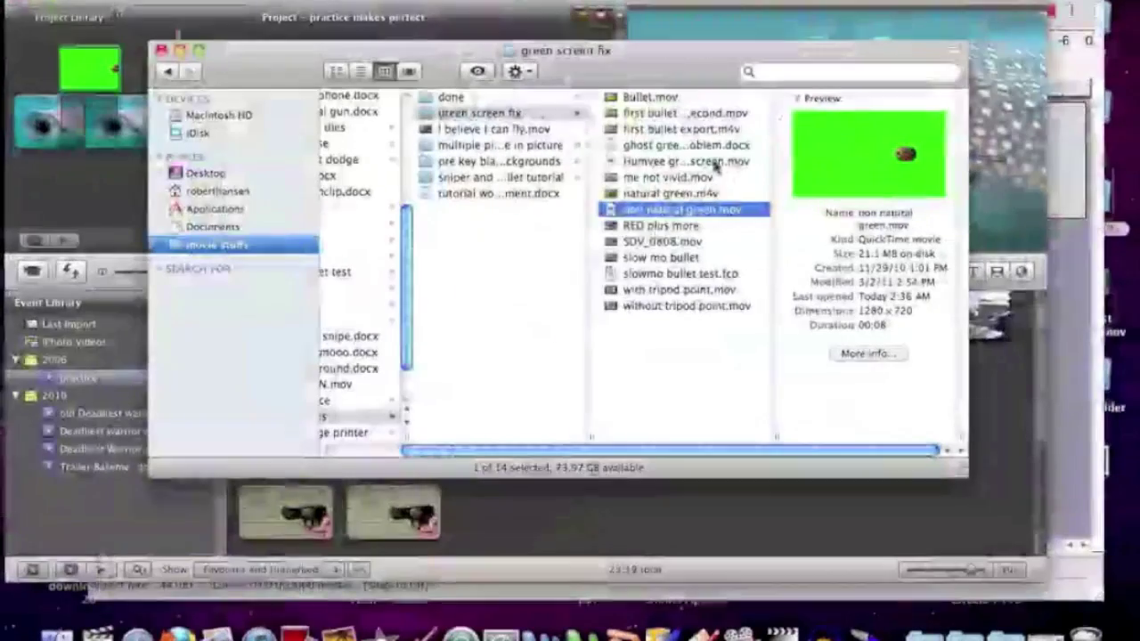
click(635, 178)
key(space)
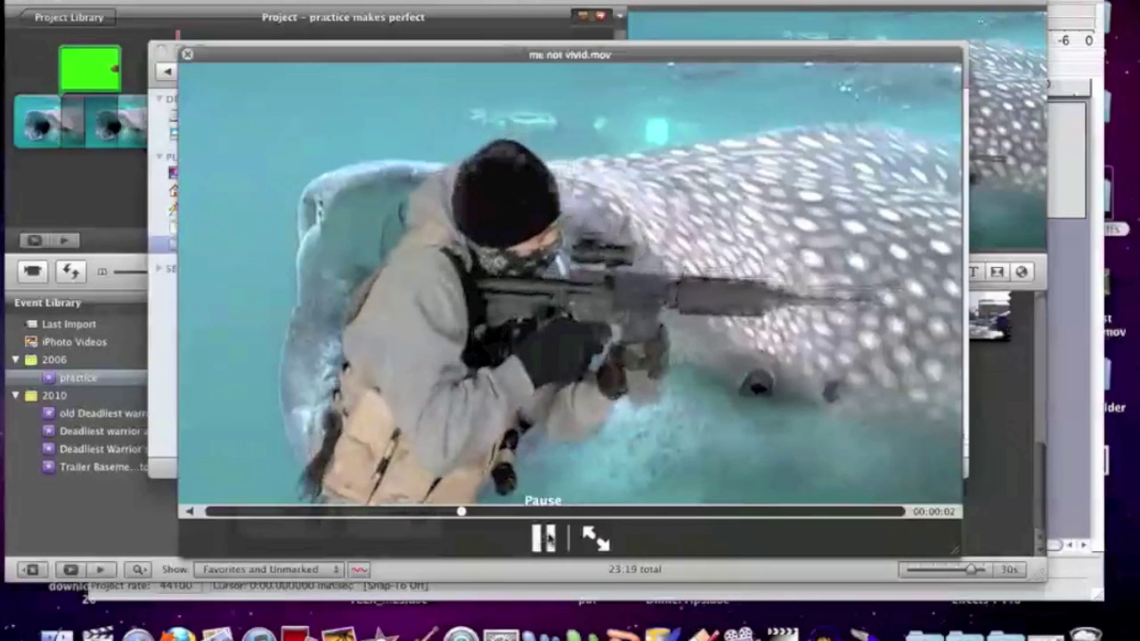
click(546, 538)
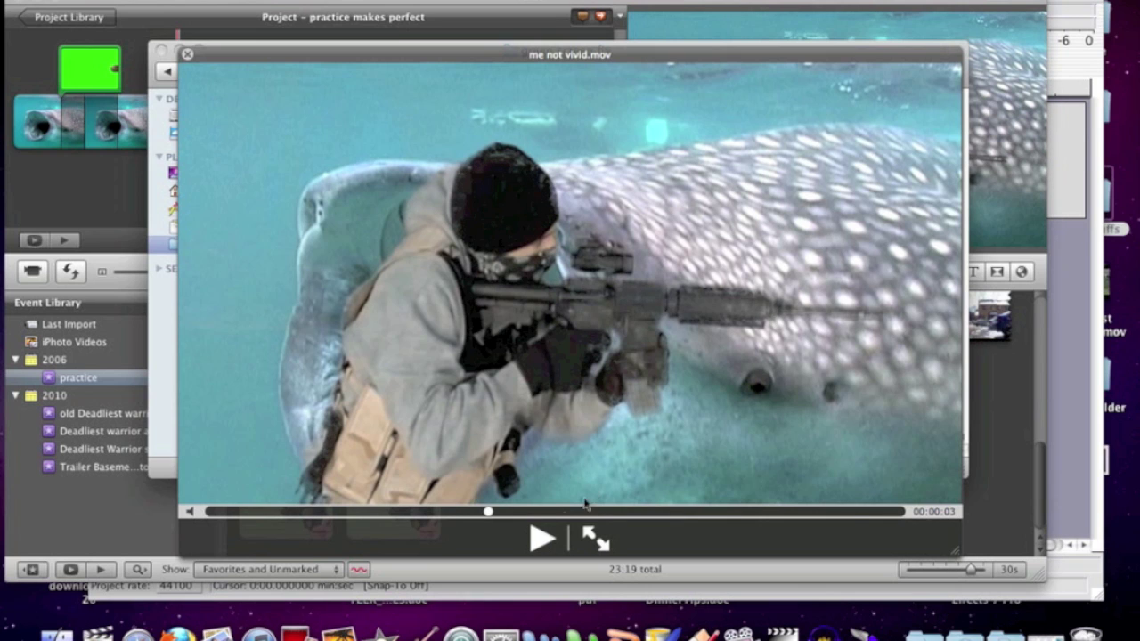
click(543, 538)
click(542, 538)
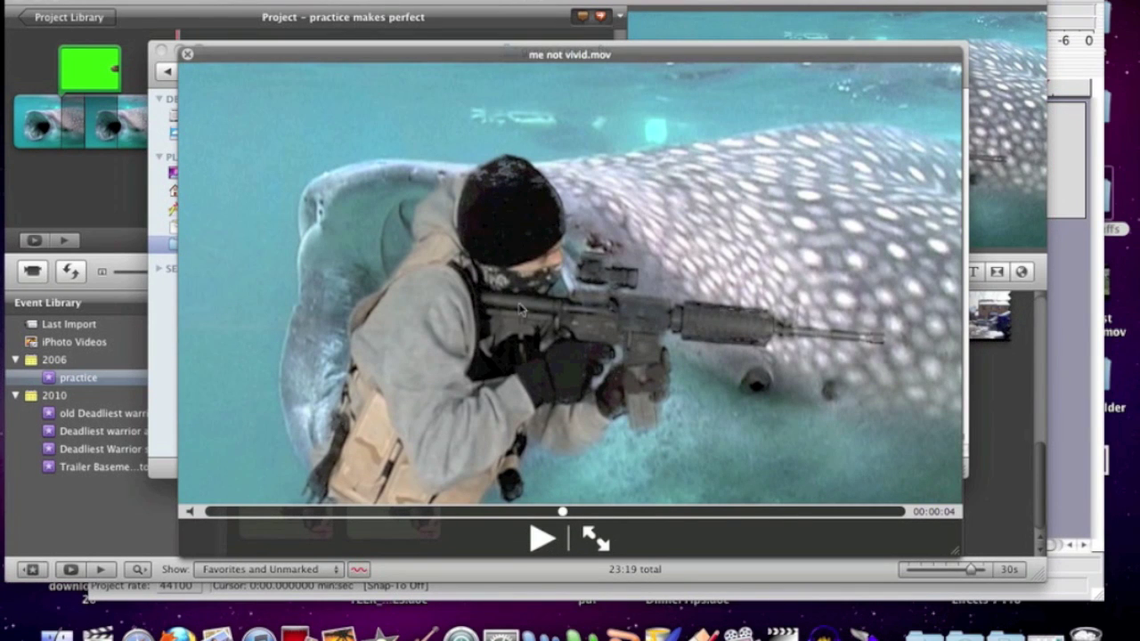
key(space)
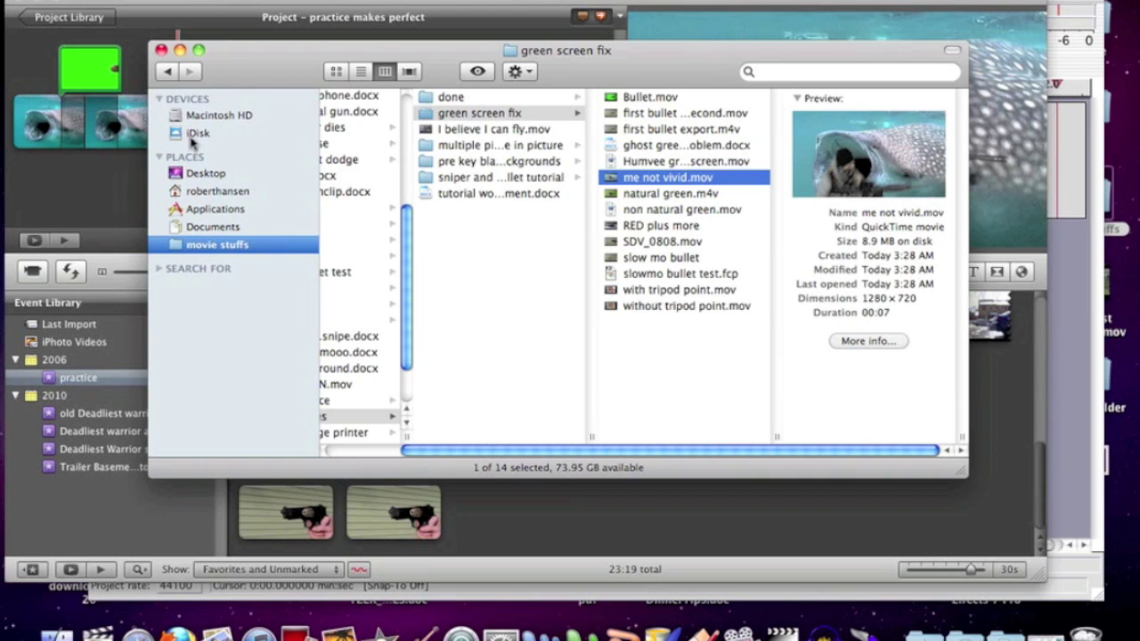
Return to the iMovie project and remove the soldier overlay from above the whale shark clip
click(179, 51)
click(176, 66)
key(c)
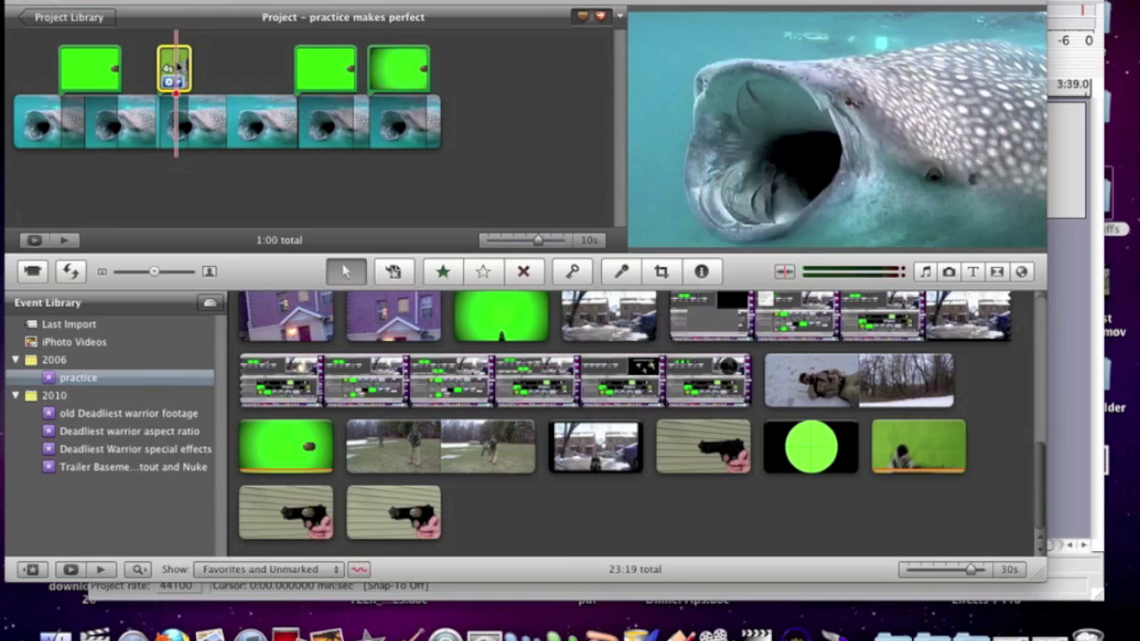
Switch back to the green screen fix folder in Finder and look through the clips around non natural green.mov
key(F9)
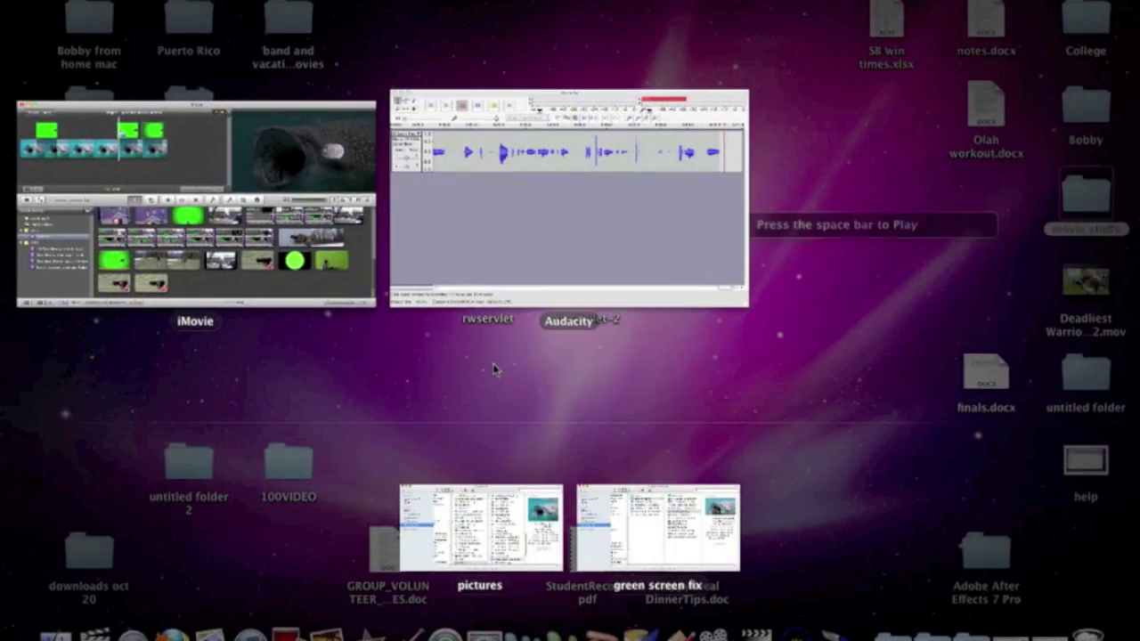
key(F9)
key(F9)
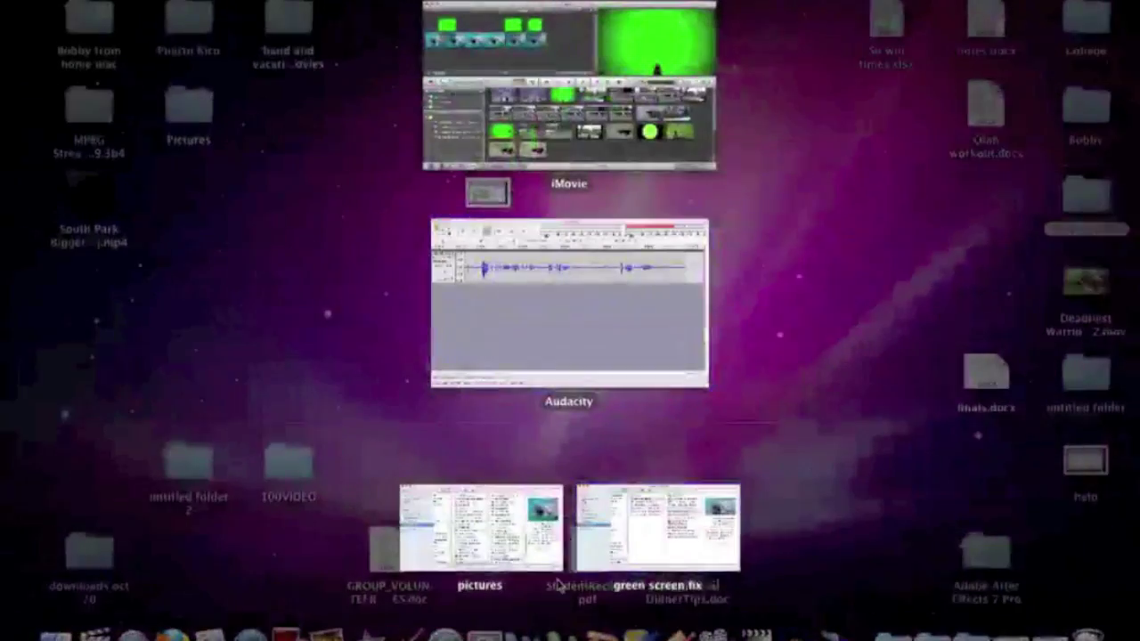
click(670, 543)
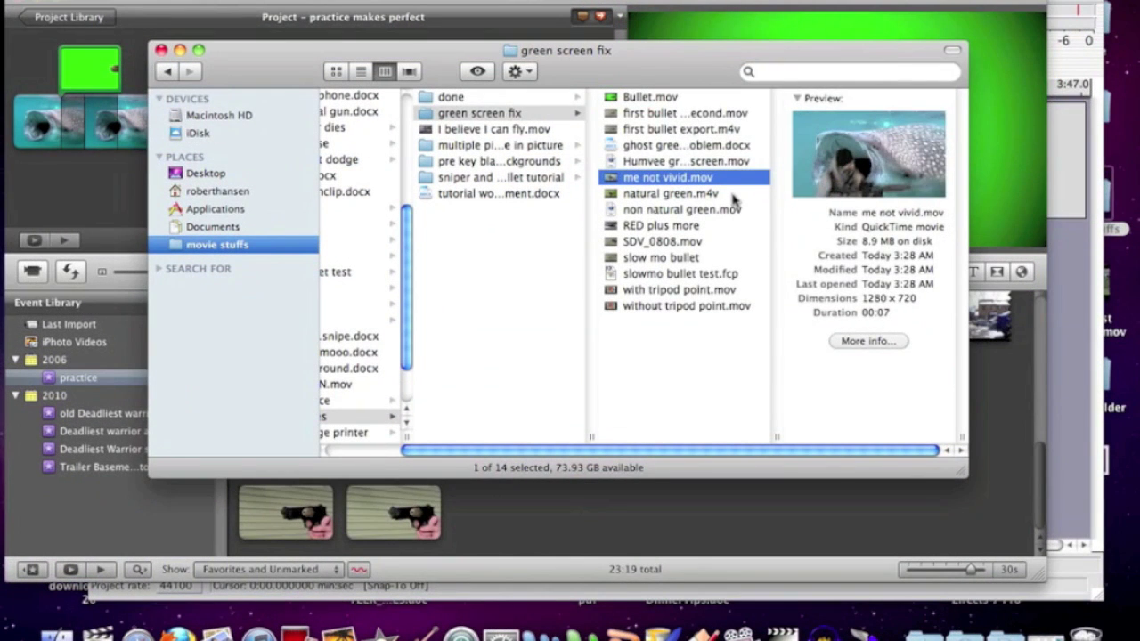
key(Up)
key(Up)
key(Up)
key(Down)
key(Down)
key(Down)
key(Down)
key(Down)
key(Down)
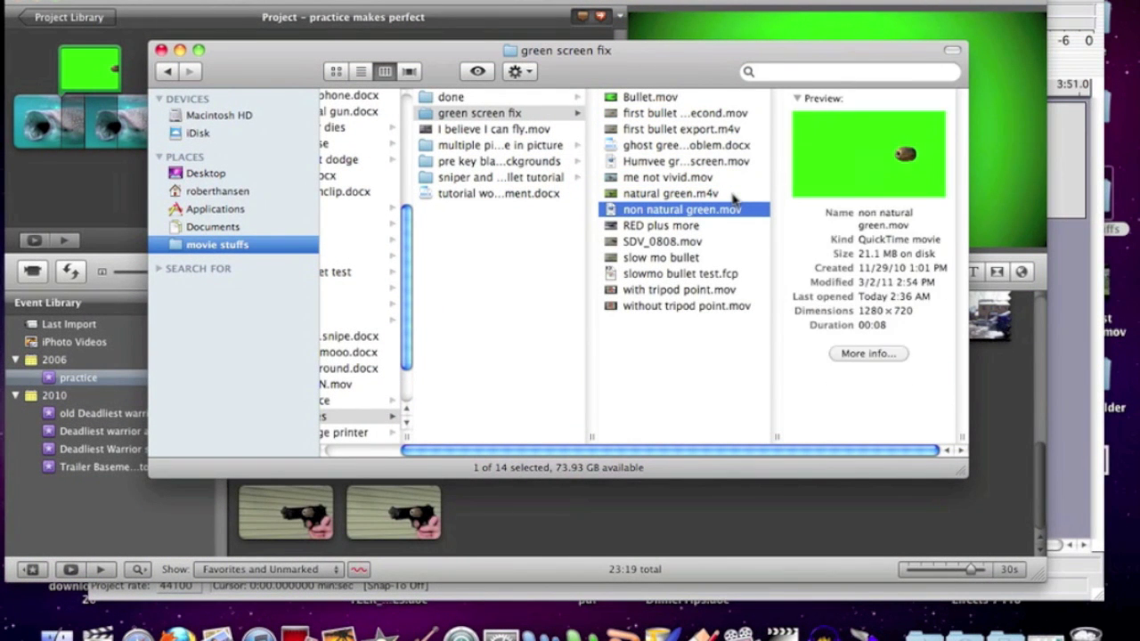
key(space)
key(space)
Preview Bullet.mov and pause it to examine its gradient green background
key(Up)
key(Up)
key(Up)
key(Up)
key(Up)
key(Up)
key(Up)
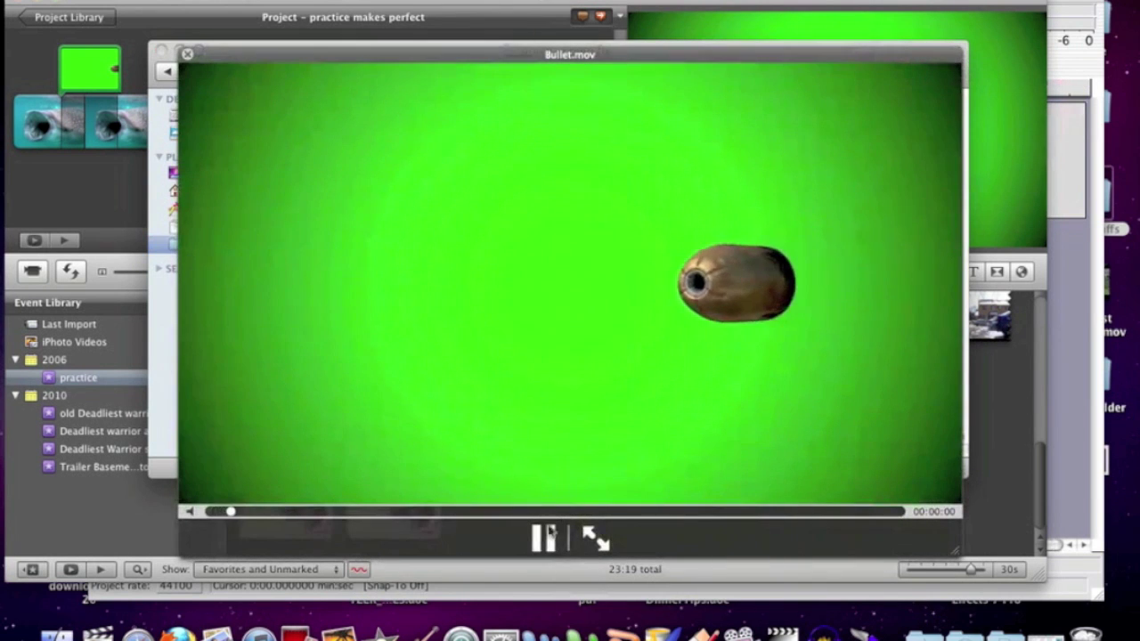
click(541, 539)
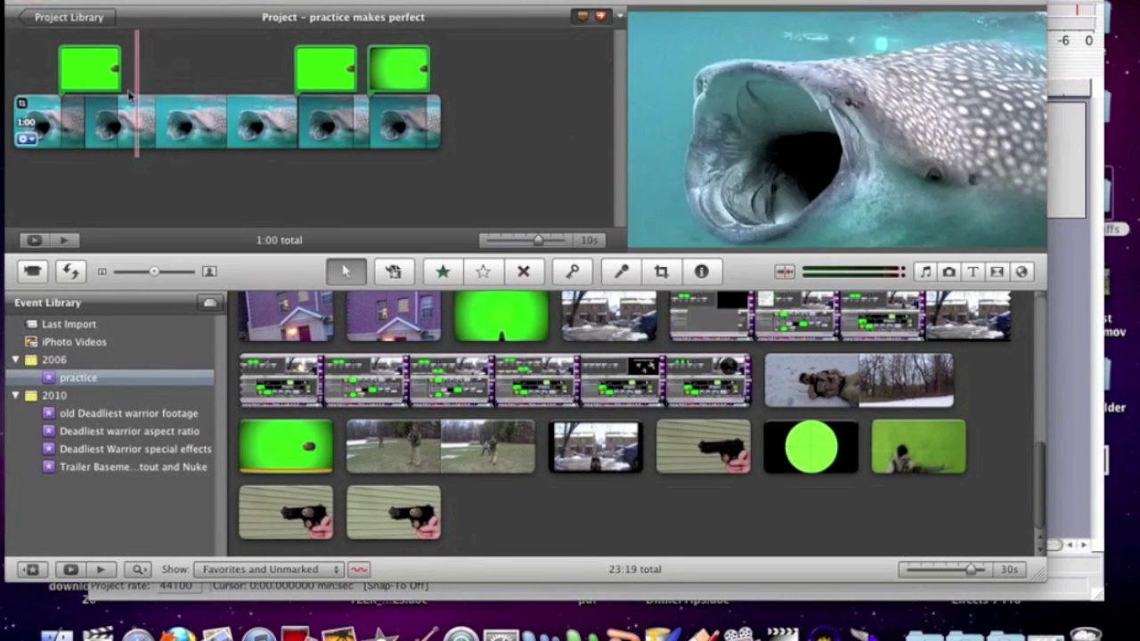
Append the full 8-second flat-green bullet clip from the practice event to the end of the project
scroll(464, 374, up, 10)
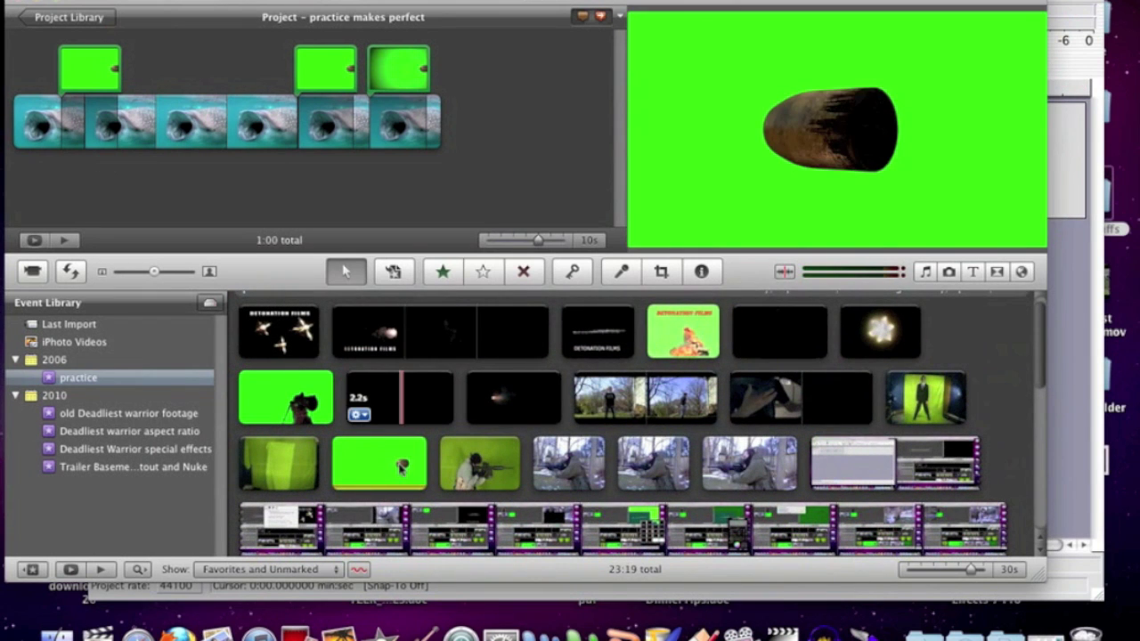
double_click(403, 467)
click(401, 470)
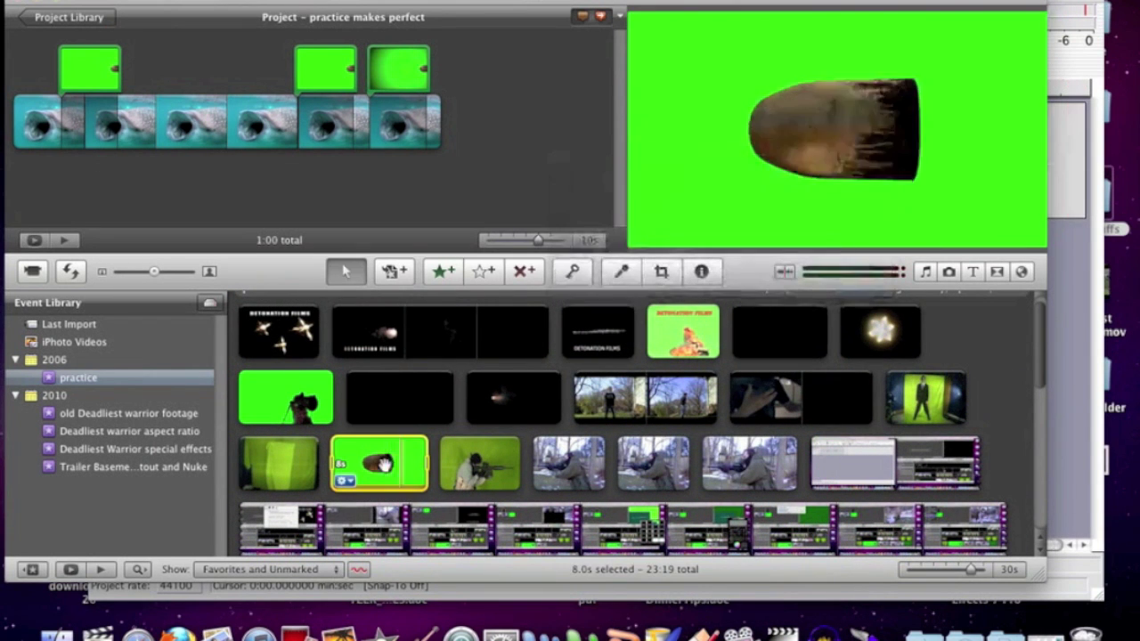
drag(525, 226, 532, 164)
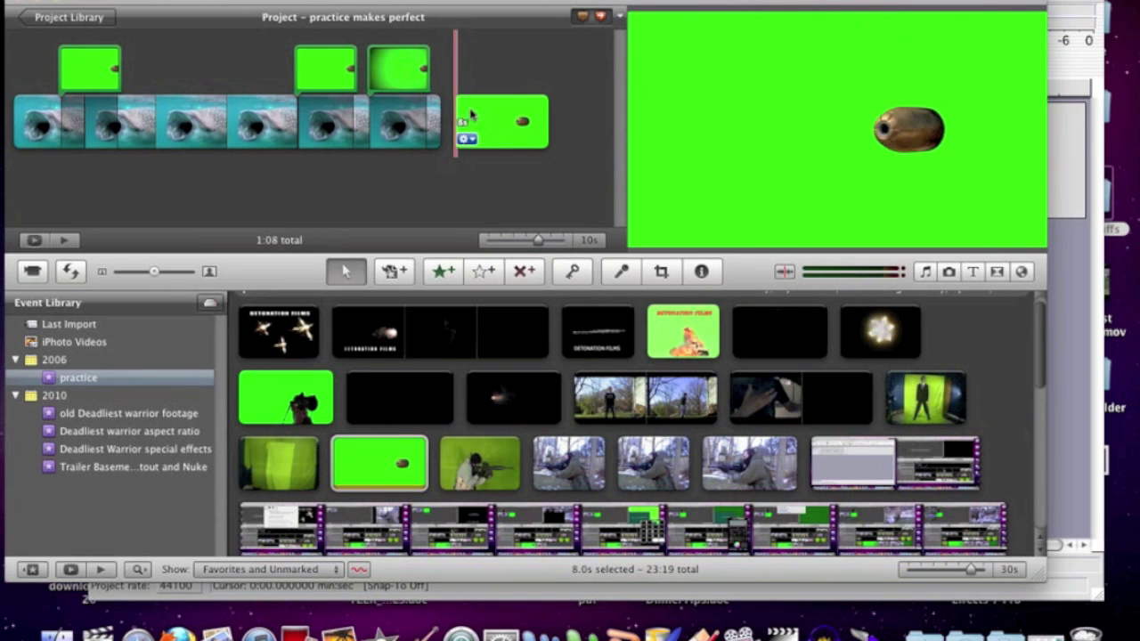
Apply the Vignette video effect to the flat-green bullet clip at the end of the project
double_click(524, 122)
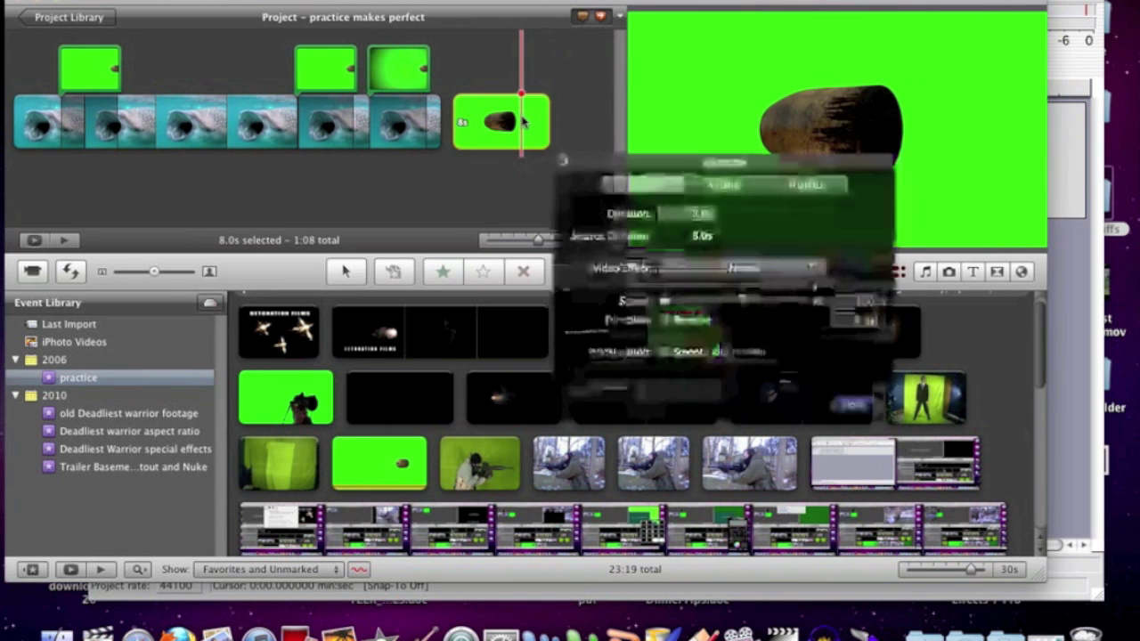
click(797, 270)
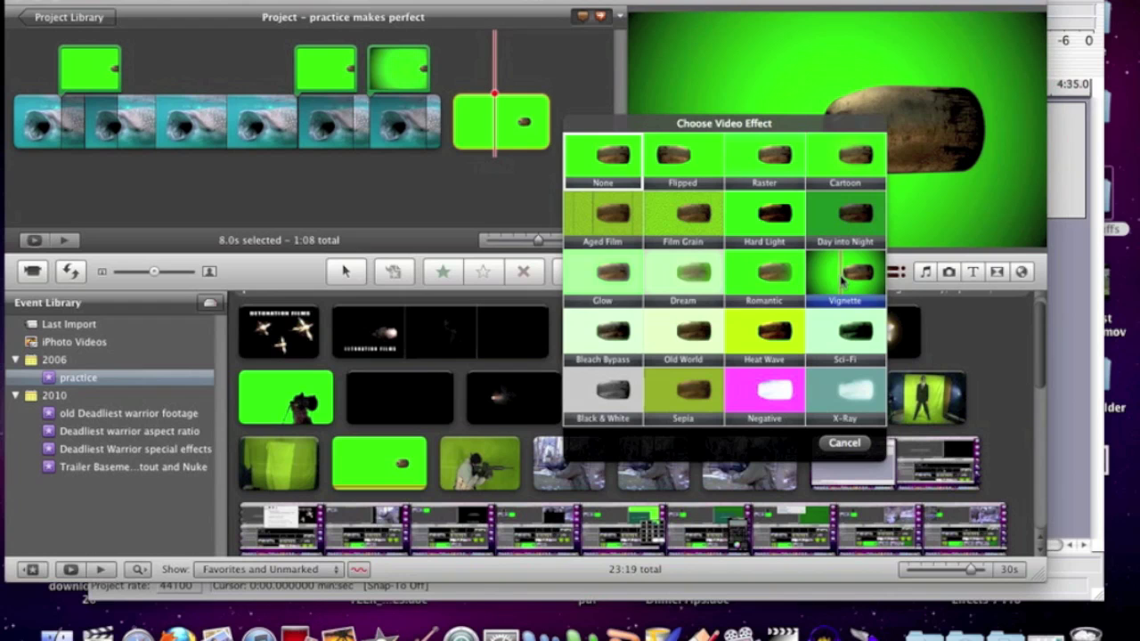
click(843, 279)
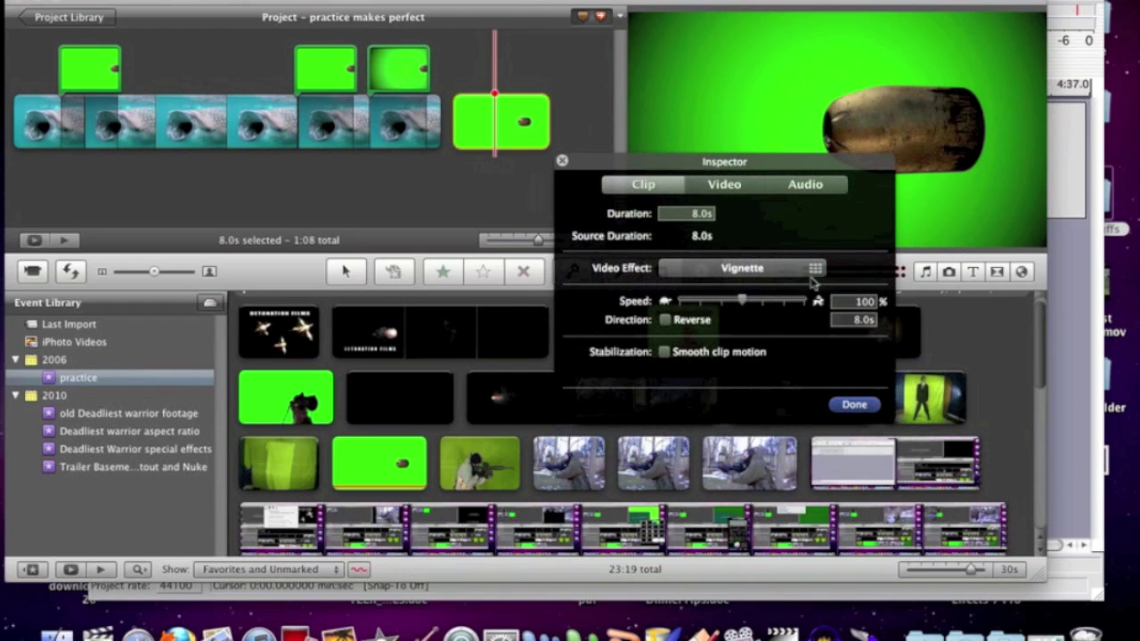
click(849, 408)
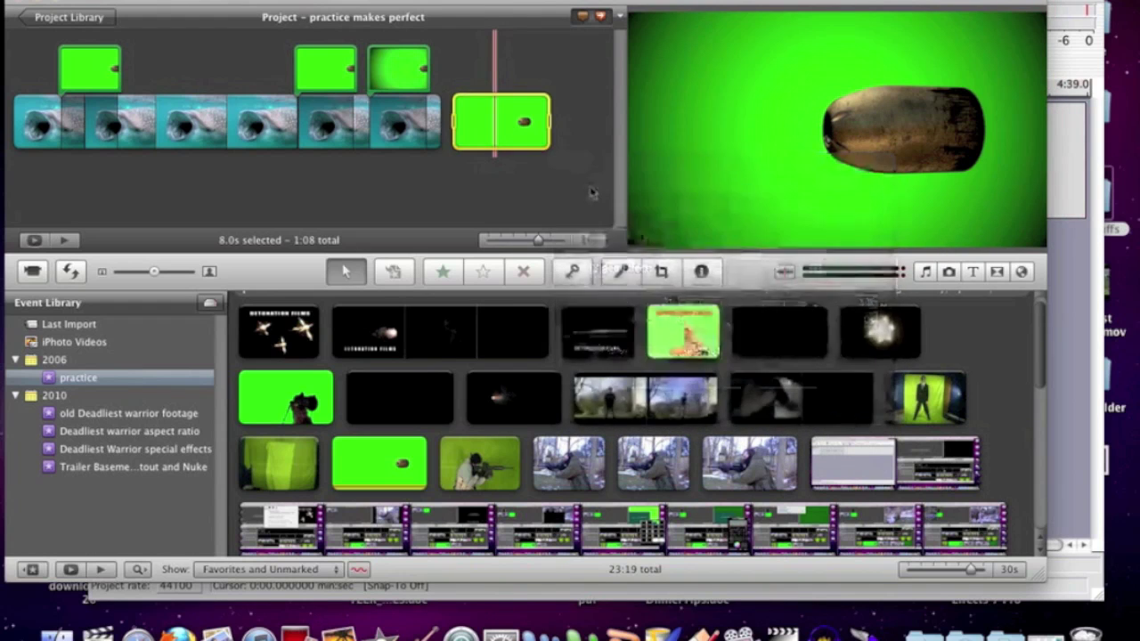
Review the vignetted bullet clip and look over the project's export options, including Export Movie
click(522, 178)
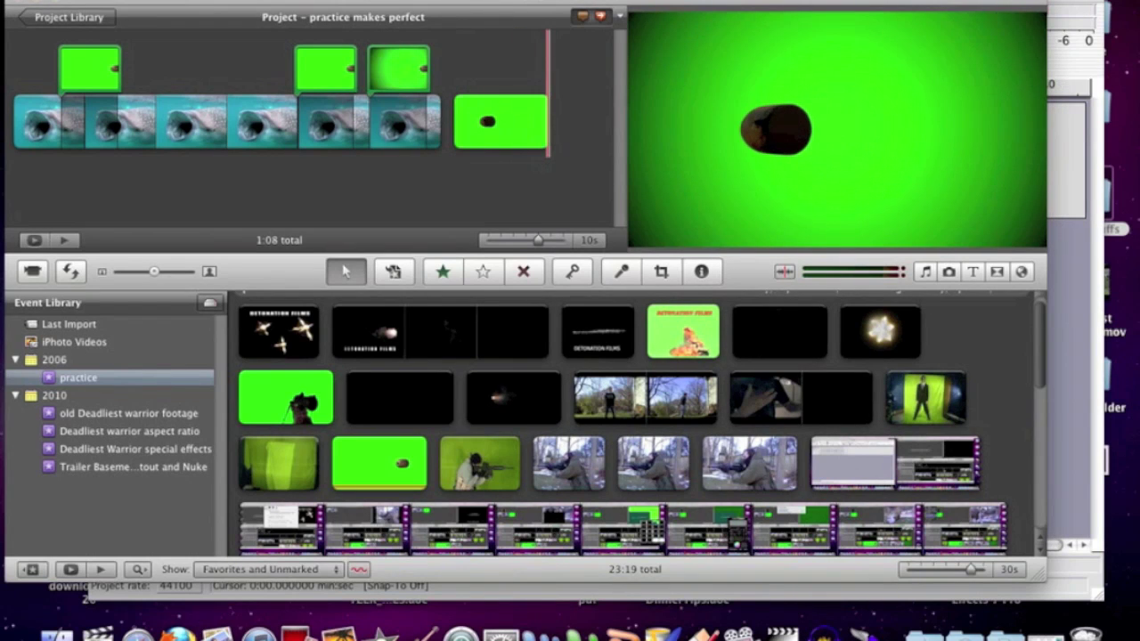
click(303, 1)
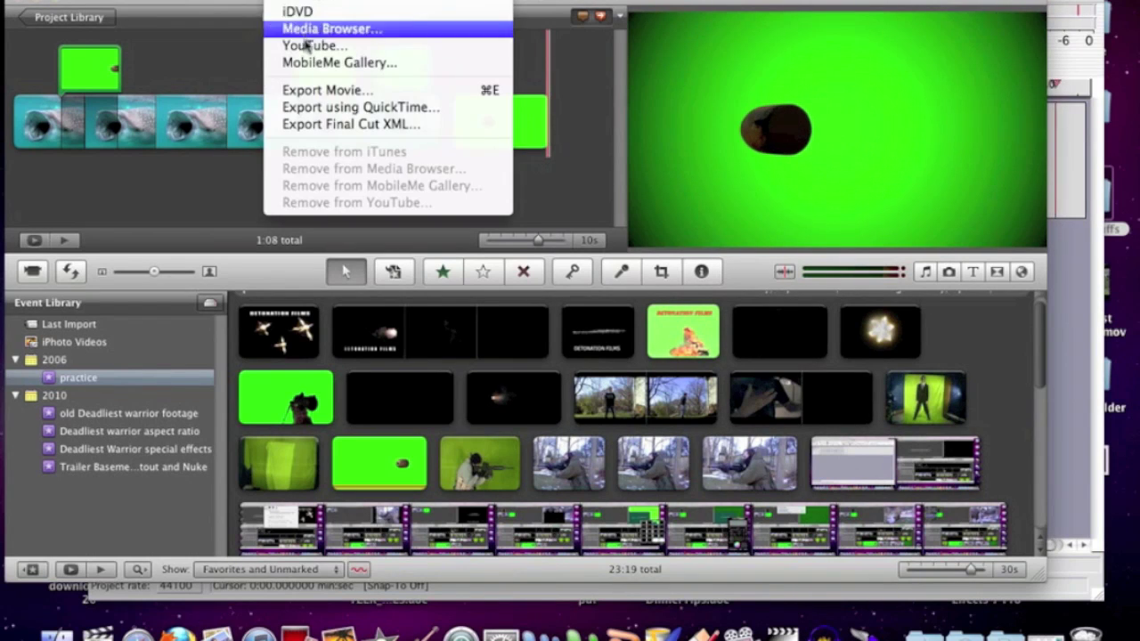
click(307, 90)
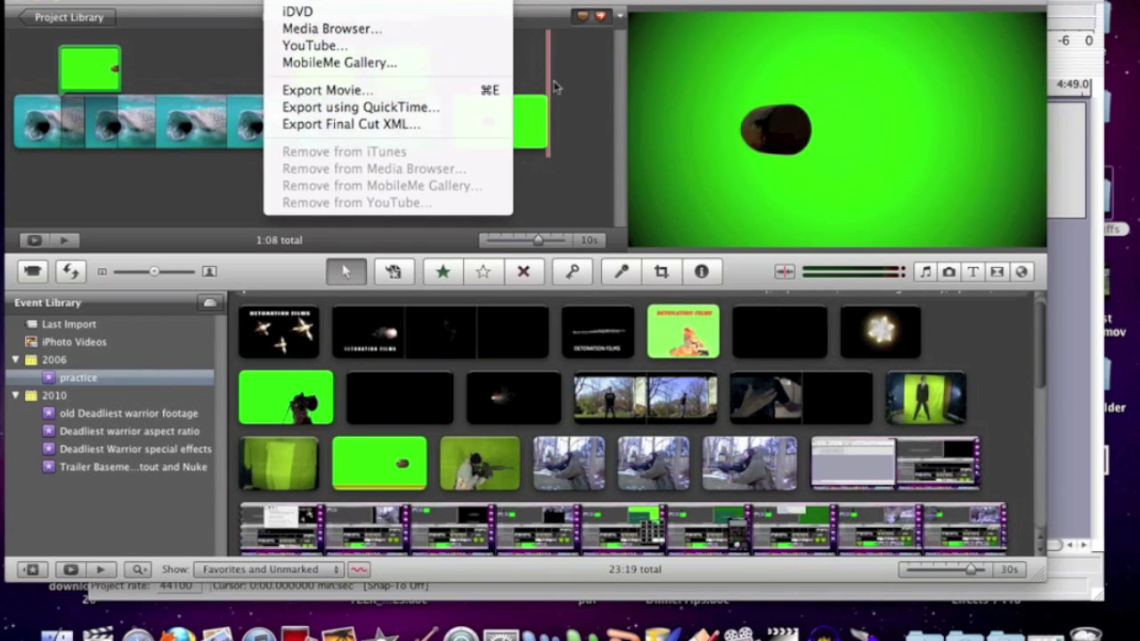
Switch to the green screen fix folder in Finder and preview Bullet.mov, pausing and scrubbing through its gradient background
key(F9)
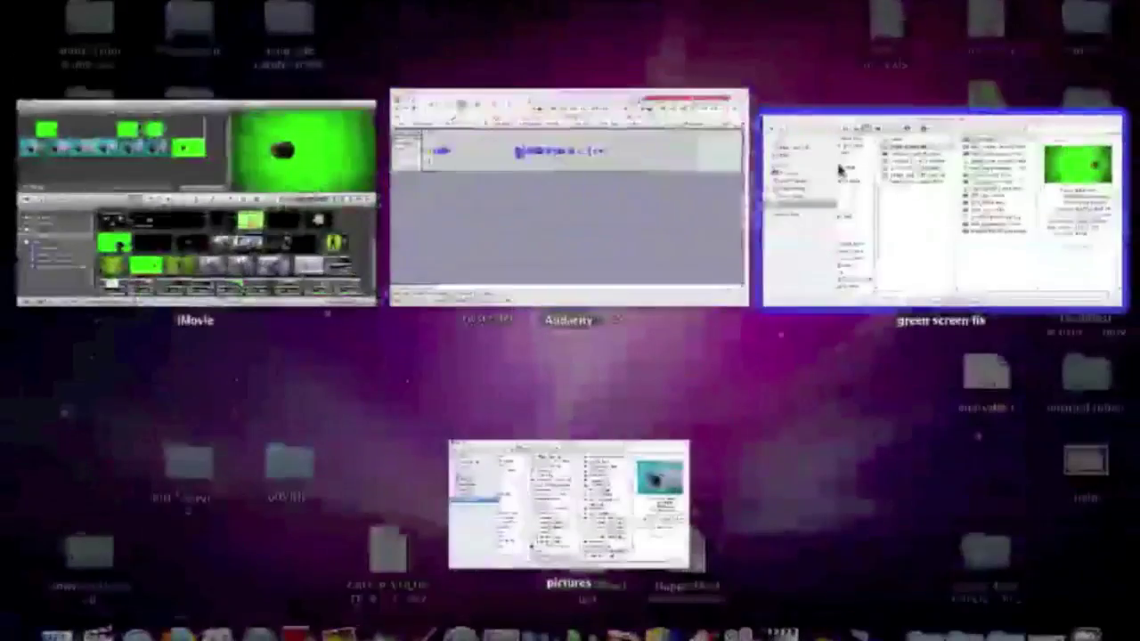
click(947, 204)
key(space)
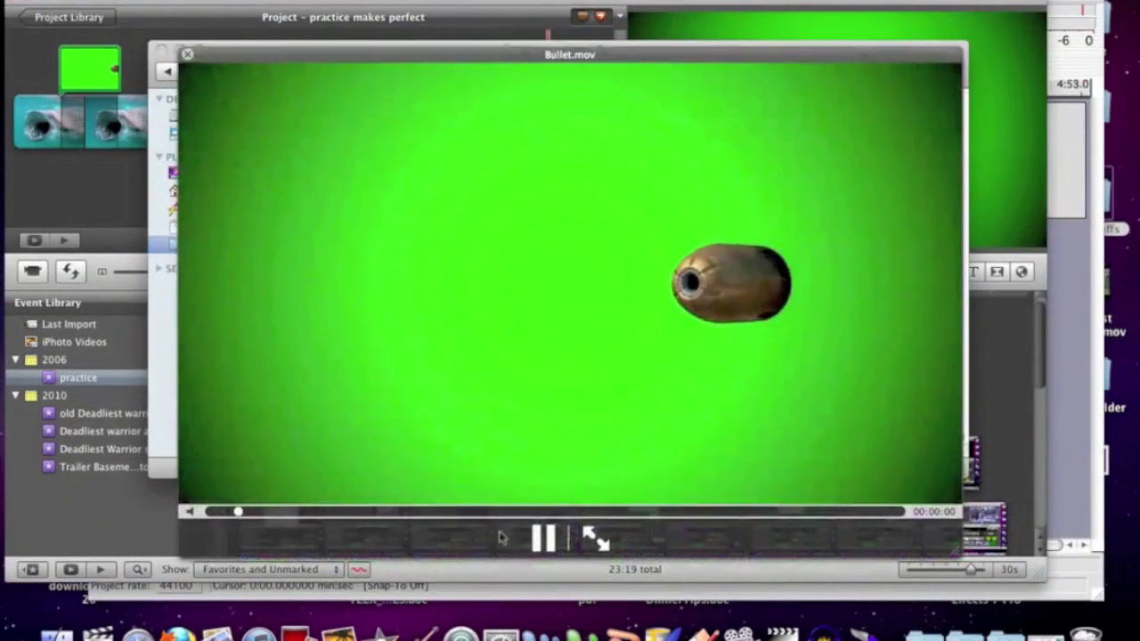
click(540, 539)
drag(449, 513, 575, 514)
key(space)
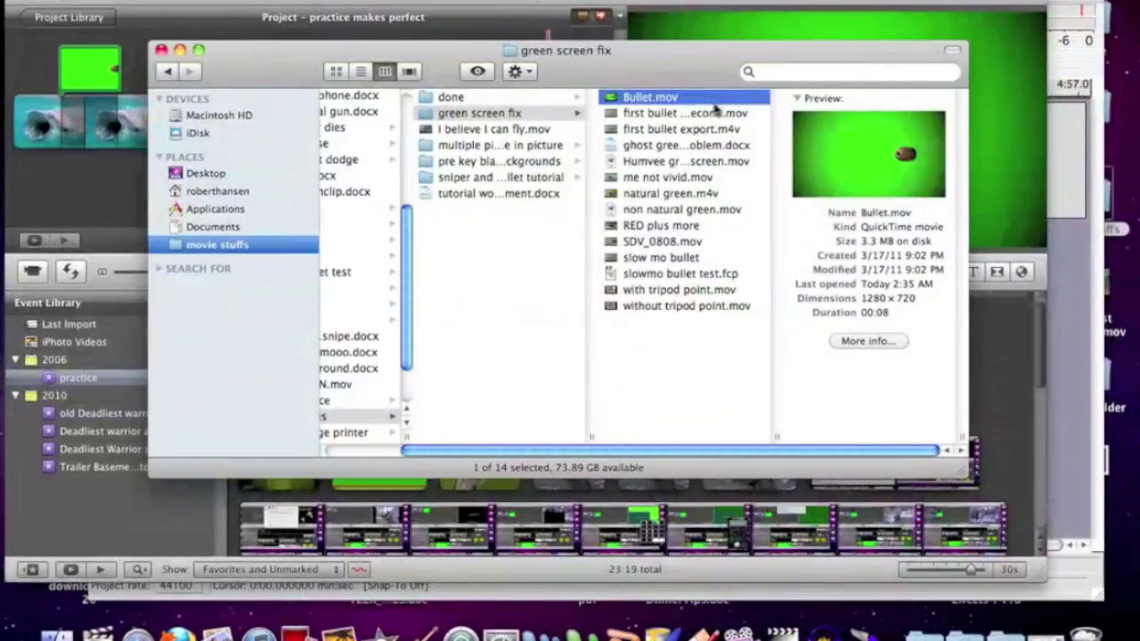
Return to iMovie and overlay the gradient-green bullet clip from the practice event on the whale shark clip as a Green Screen
drag(696, 105, 99, 378)
click(100, 381)
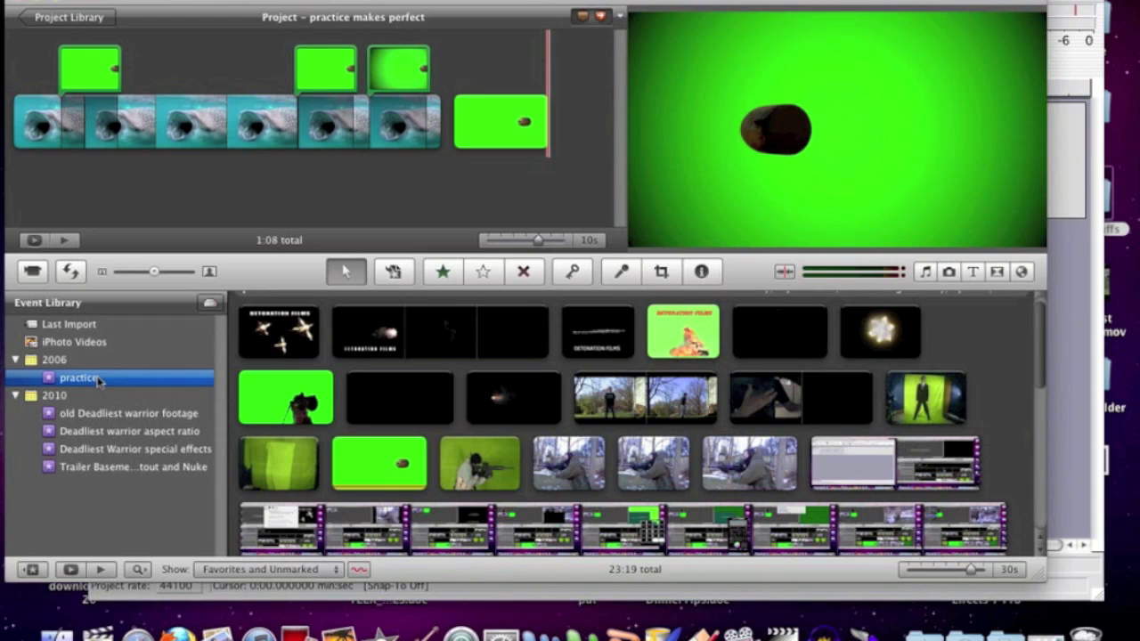
scroll(344, 395, down, 5)
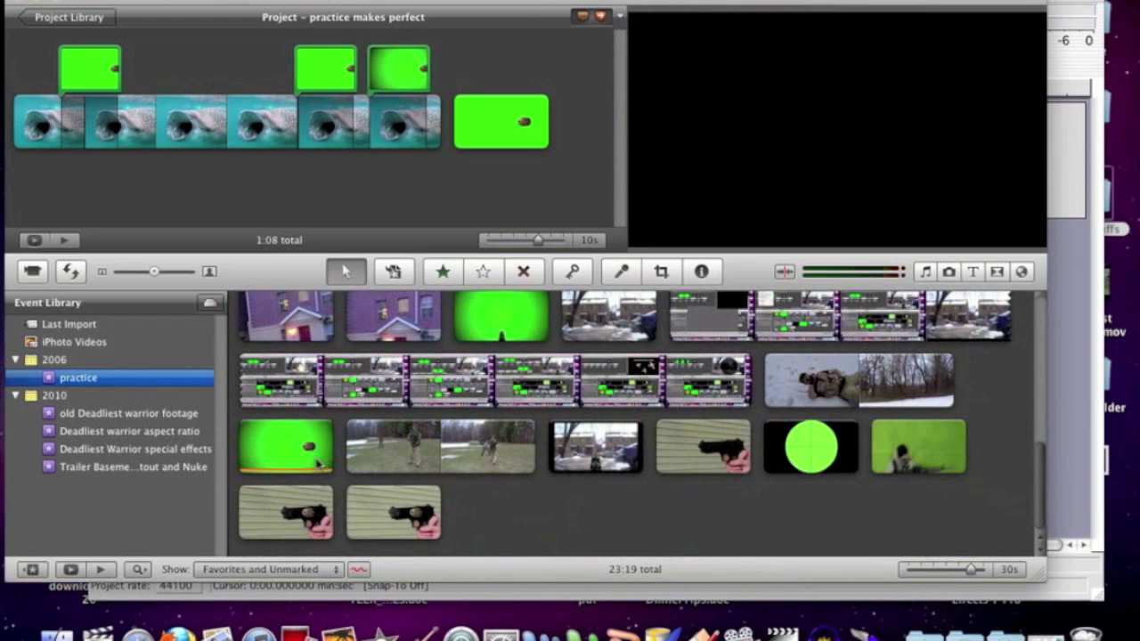
double_click(288, 462)
key(Return)
drag(288, 455, 145, 135)
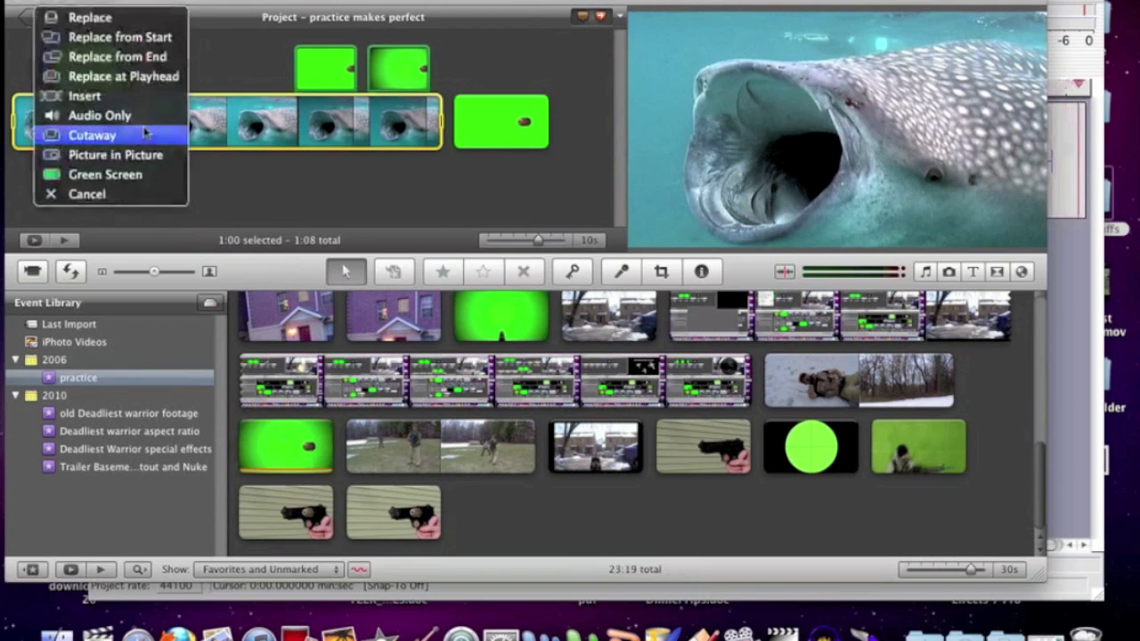
click(139, 175)
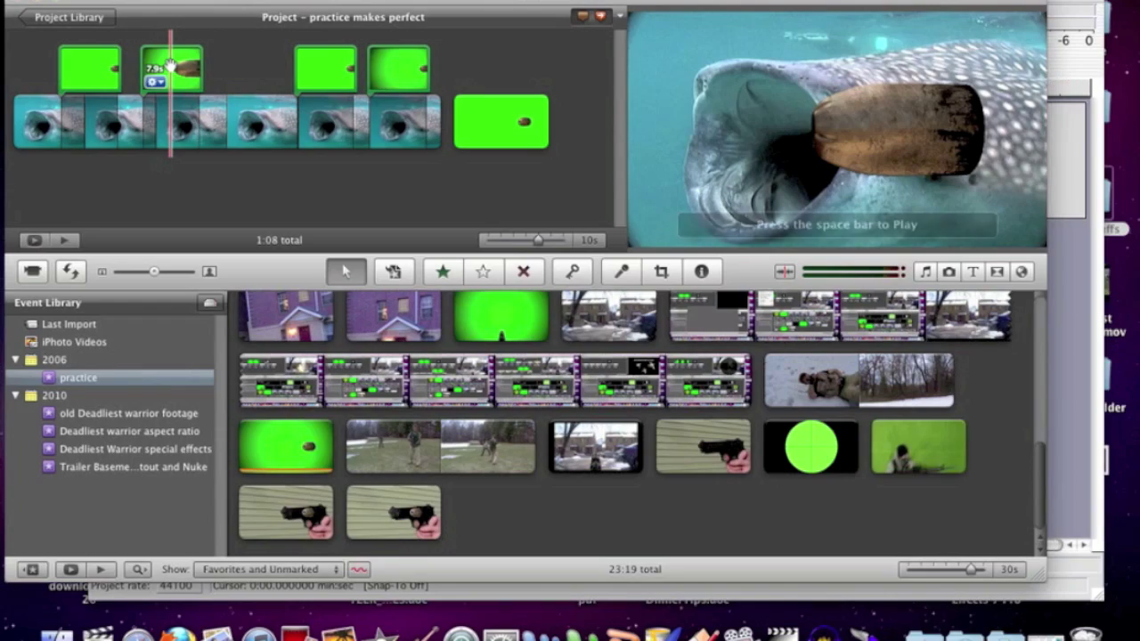
Switch to Finder and preview Humvee green screen.mov, scrubbing back from the explosion to the intact vehicle
key(F9)
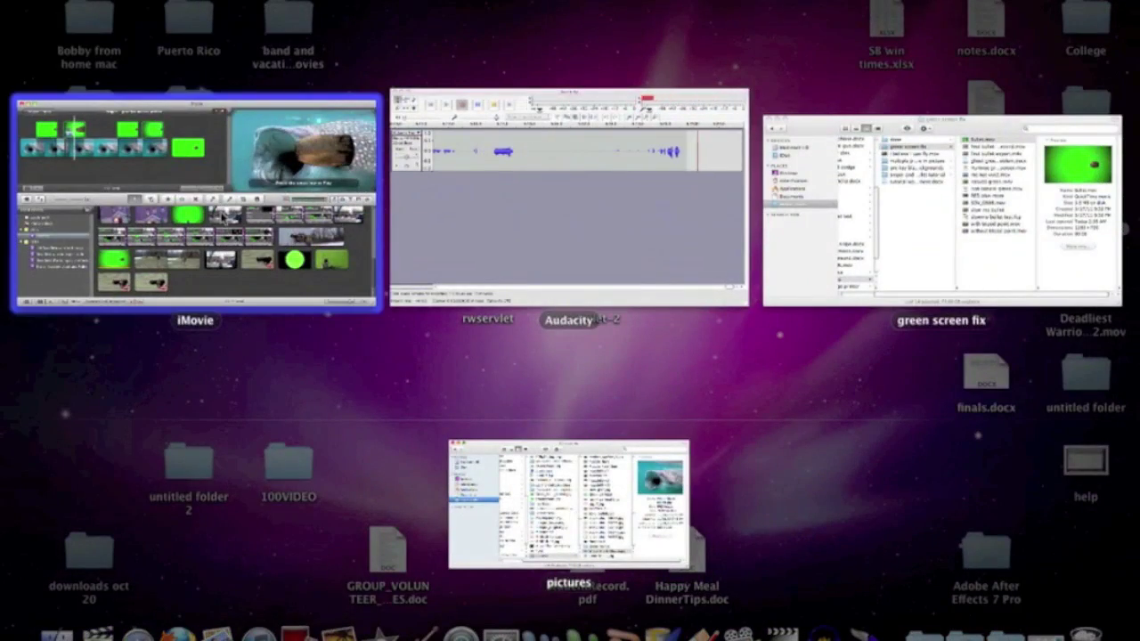
click(942, 158)
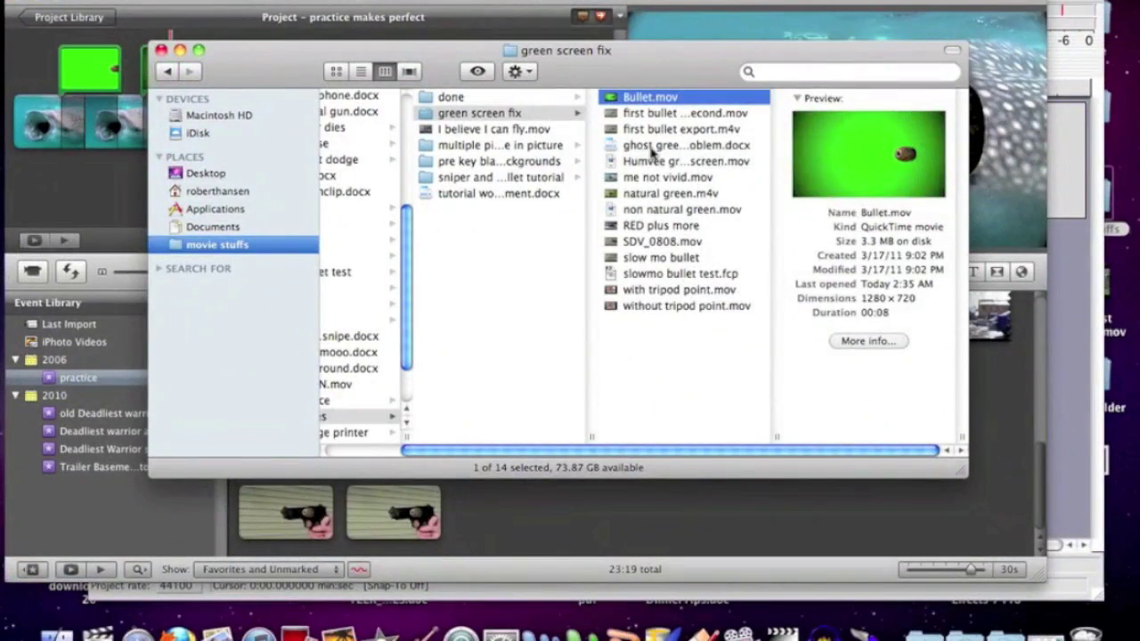
click(659, 161)
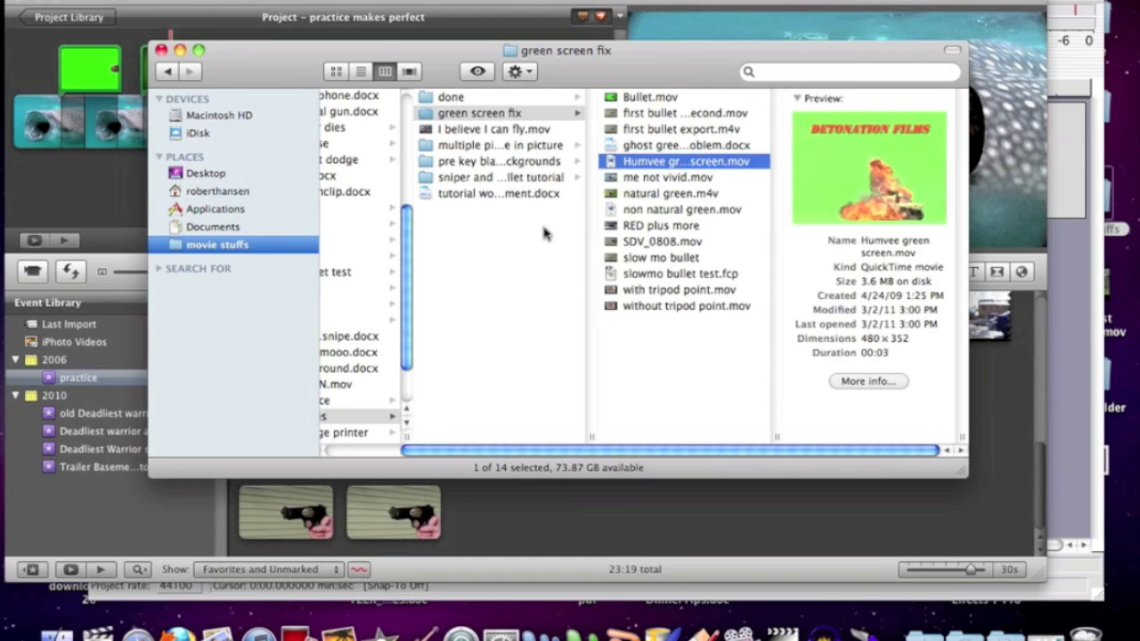
key(space)
click(542, 474)
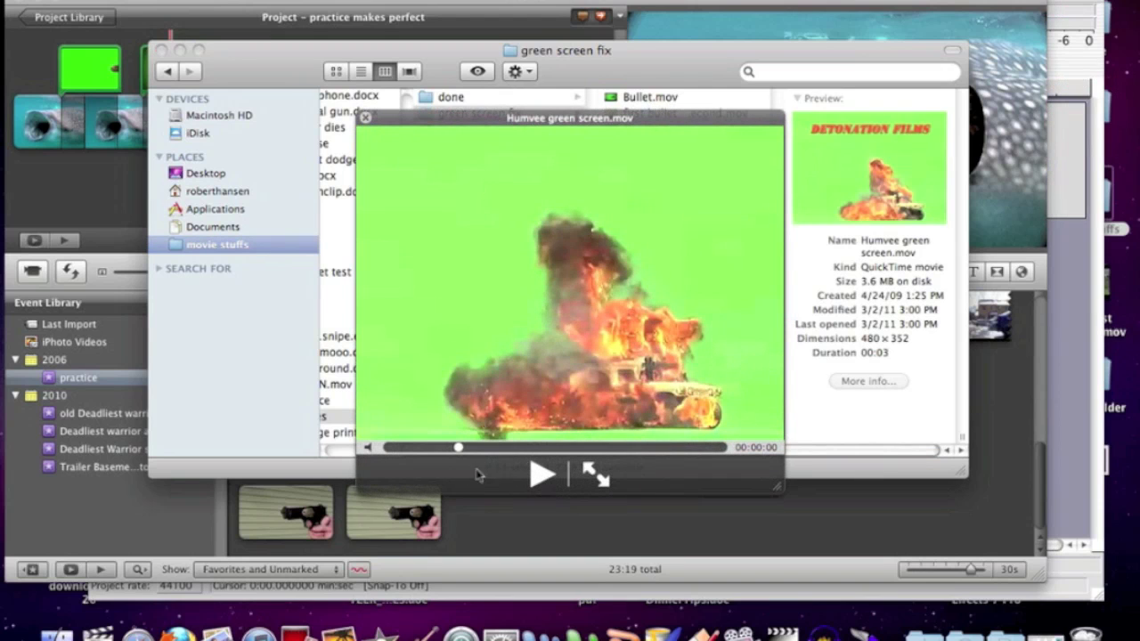
drag(461, 453, 425, 452)
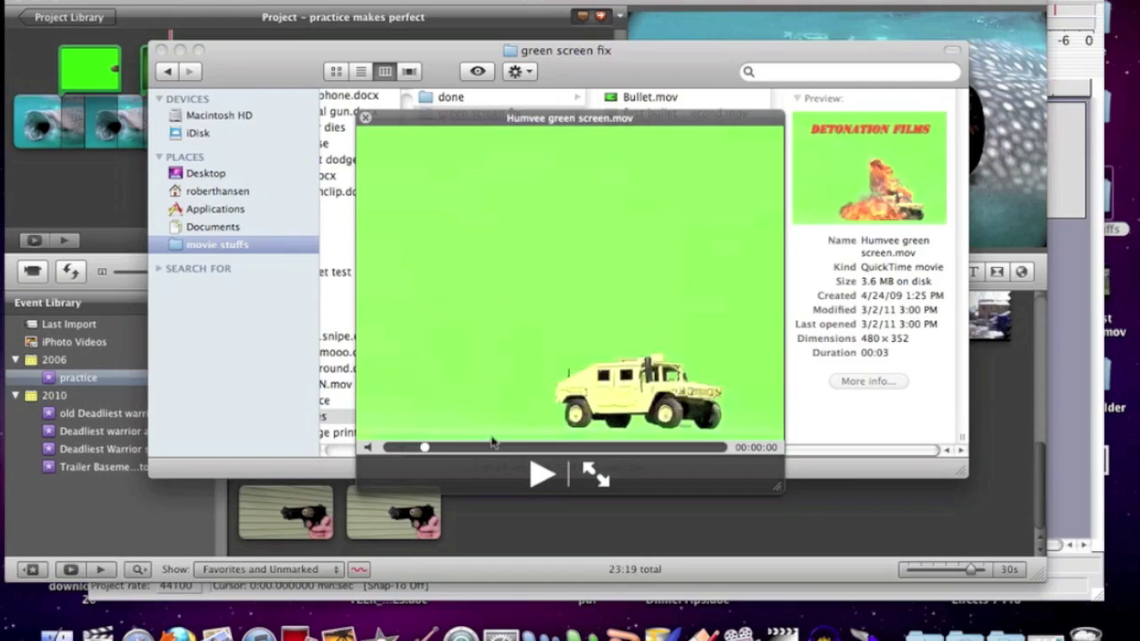
key(space)
Return to iMovie and overlay the full Humvee explosion clip on the middle of the whale shark clip as a Green Screen
key(F9)
click(196, 204)
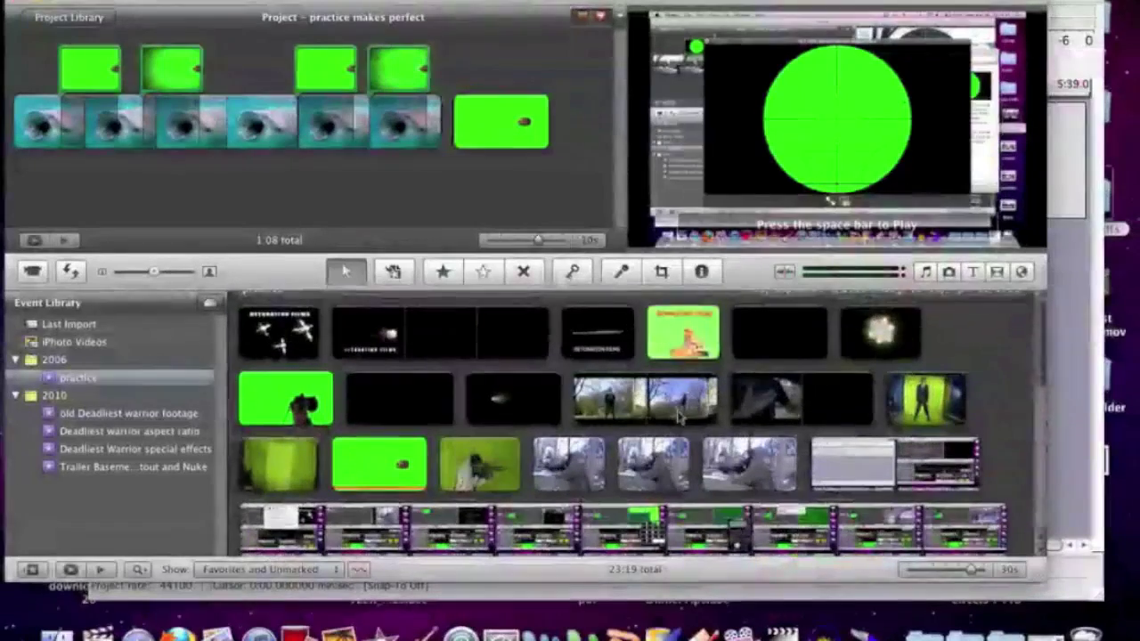
click(683, 364)
double_click(683, 364)
click(683, 360)
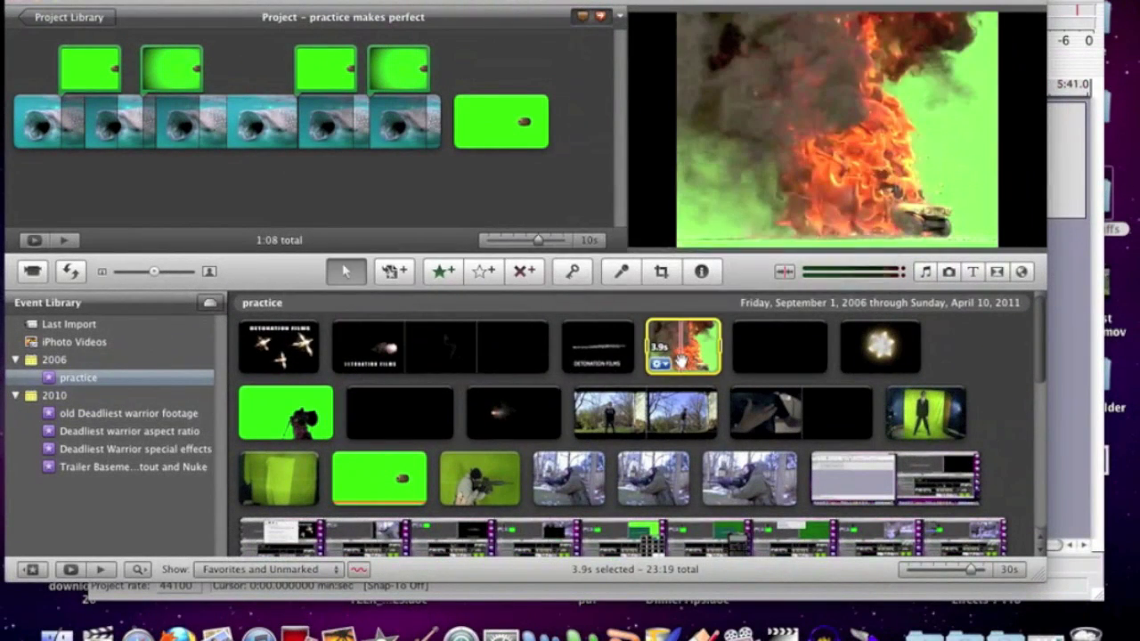
drag(296, 193, 229, 143)
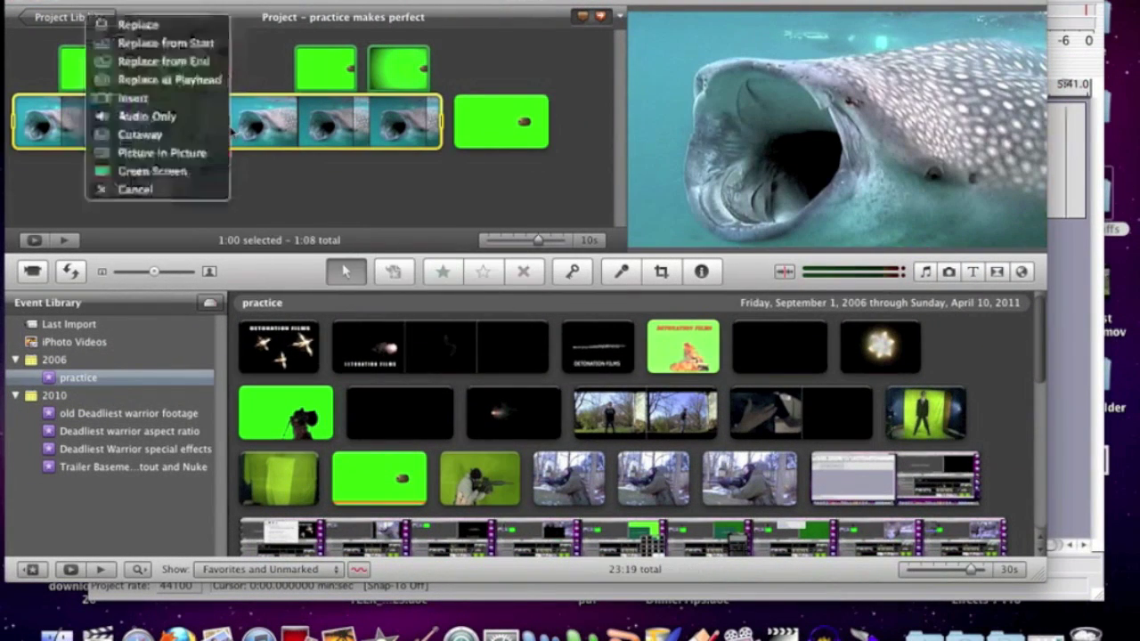
click(156, 182)
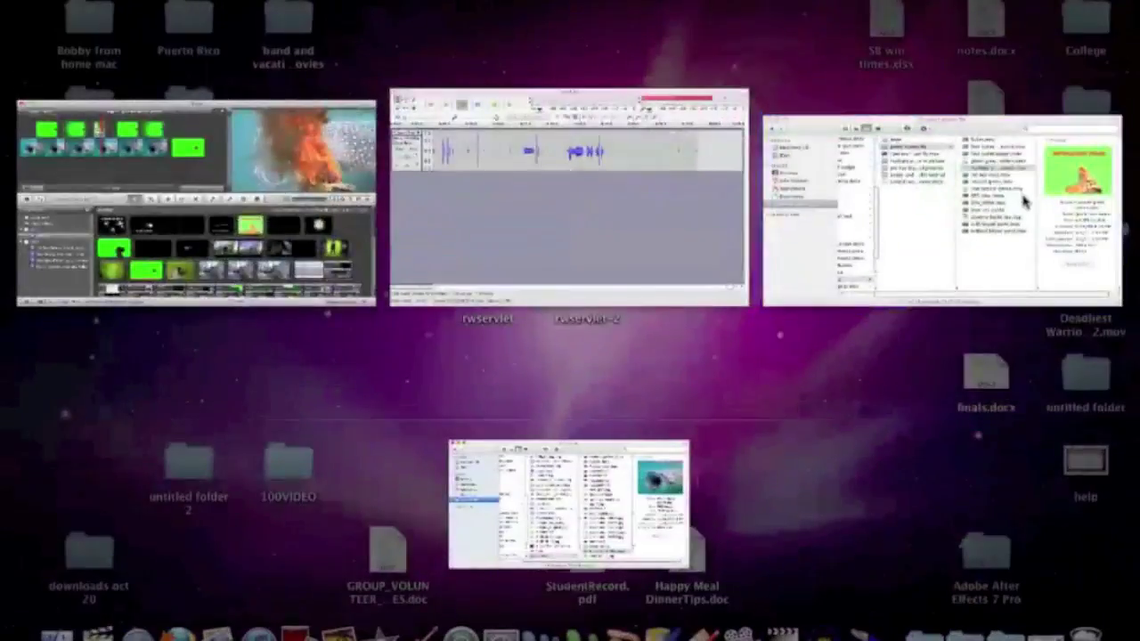
Switch back to Finder and preview Humvee green screen.mov, scrubbing through the explosion to examine smoke against the green background
click(766, 198)
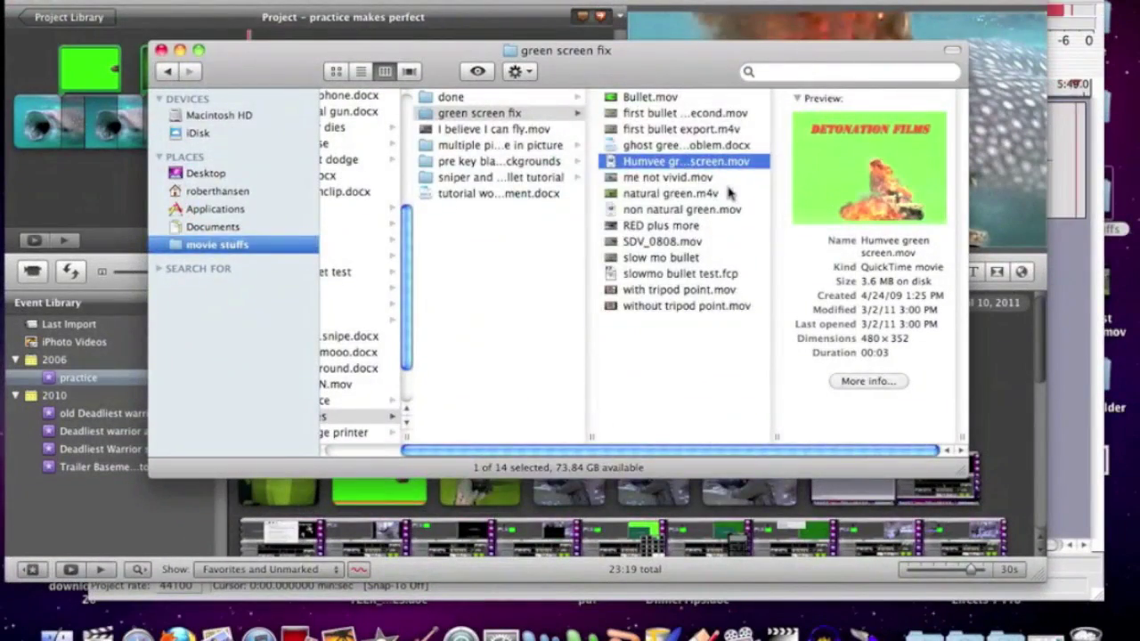
key(space)
drag(499, 448, 534, 456)
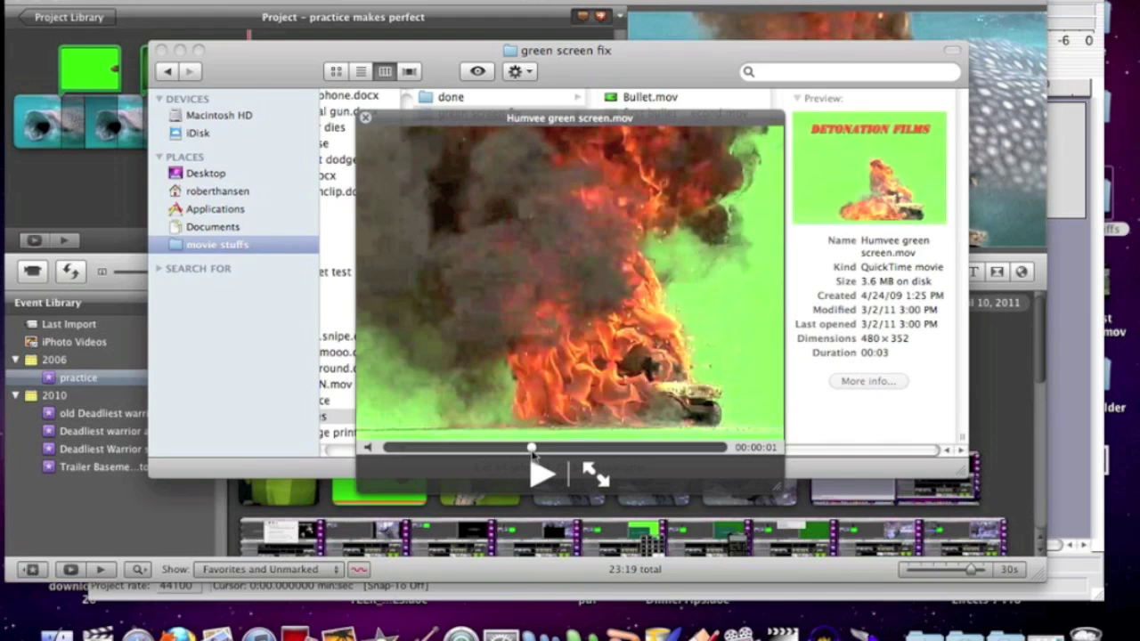
drag(532, 454, 533, 450)
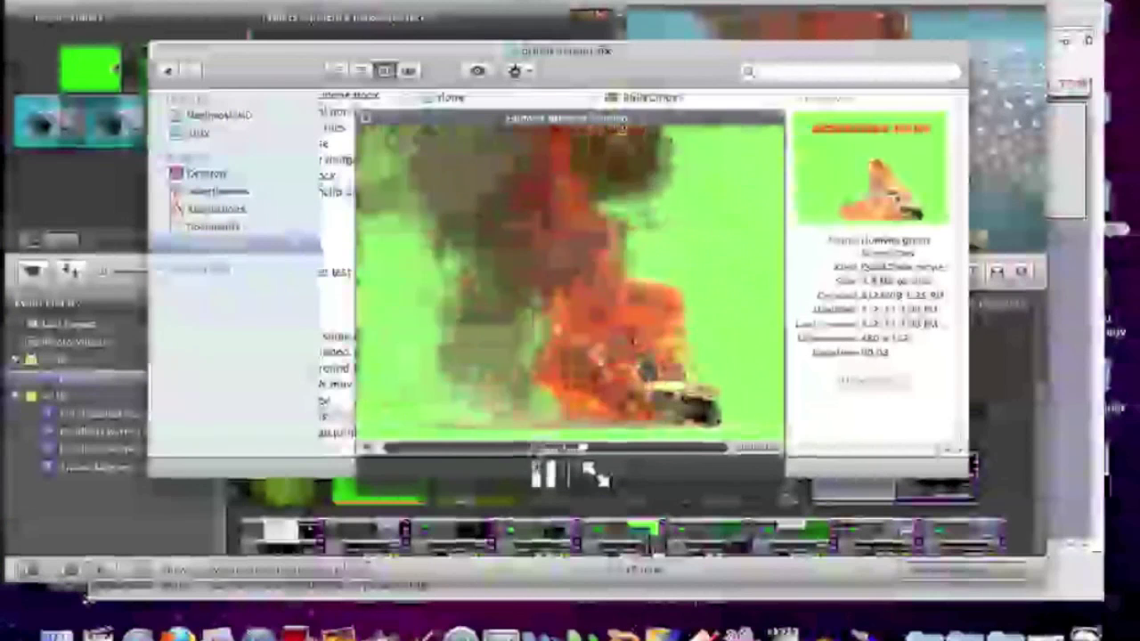
click(535, 441)
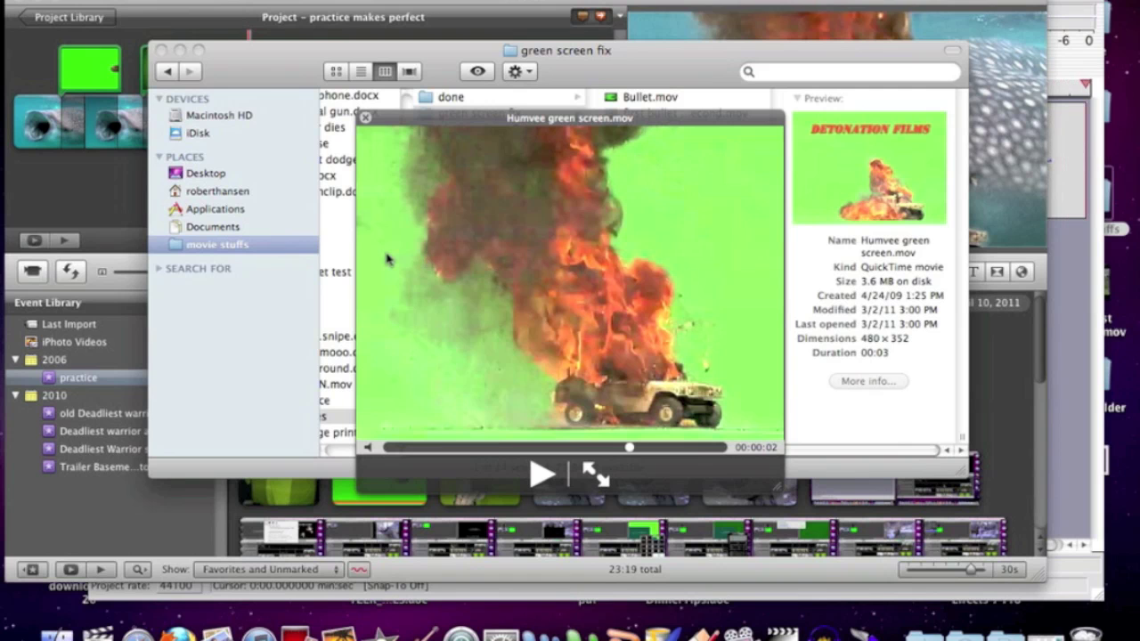
key(space)
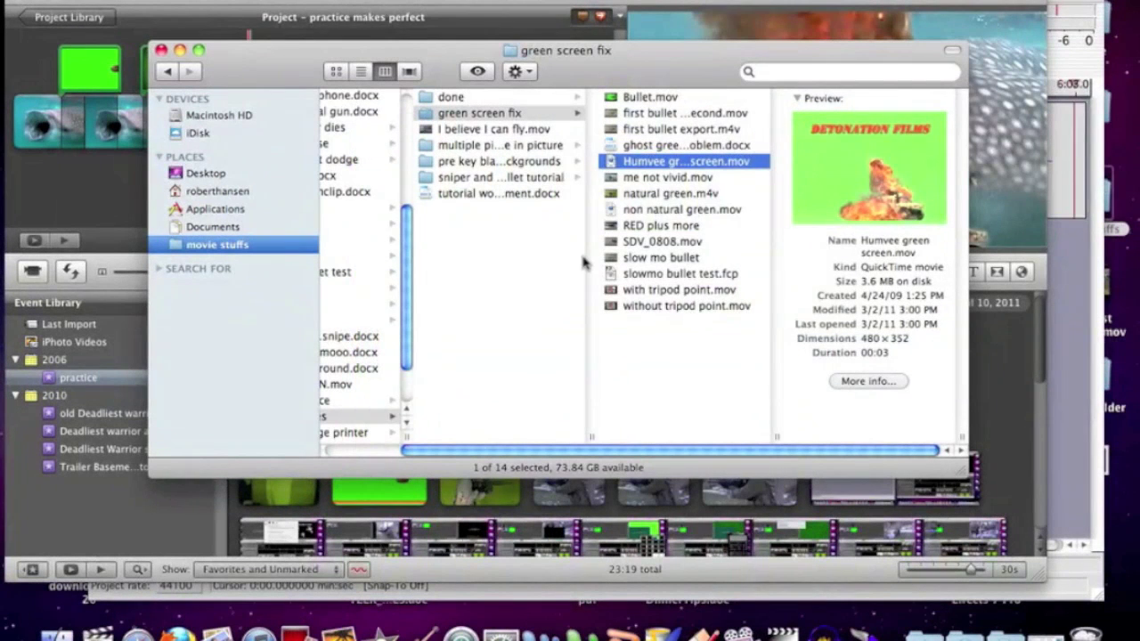
Preview with tripod point.mov and without tripod point.mov to examine the burning Humvee composited over real footage
key(Down)
key(Down)
key(Down)
key(Down)
key(Down)
key(Down)
key(Down)
key(Down)
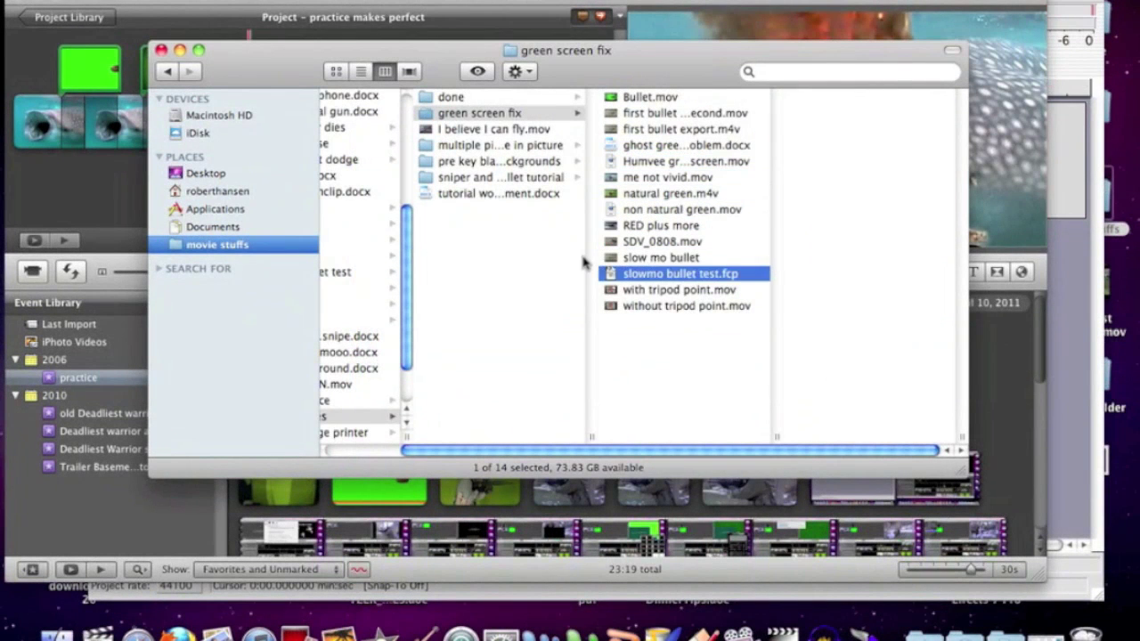
key(space)
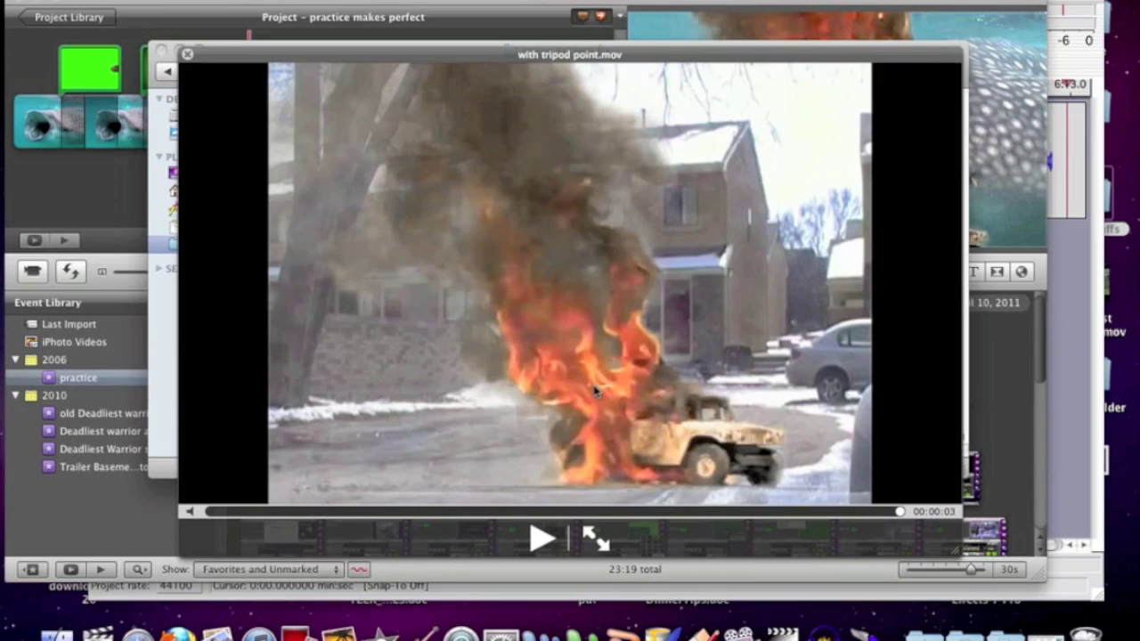
key(Down)
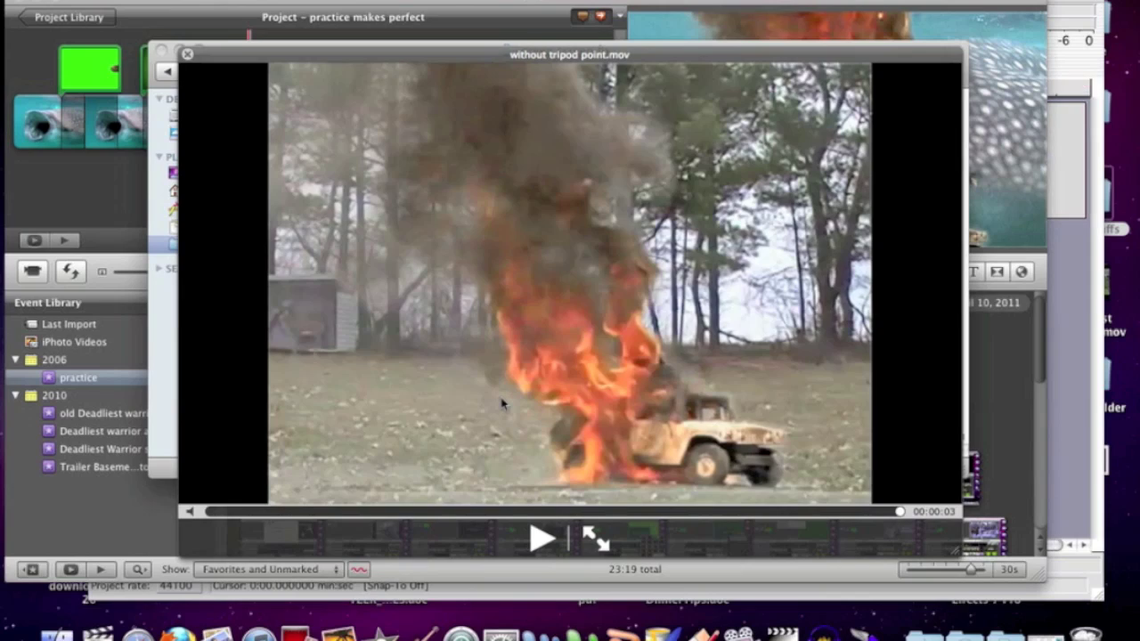
key(space)
Compare the Humvee overlay in the iMovie project with the without tripod point.mov preview in Finder, closing the preview
click(84, 189)
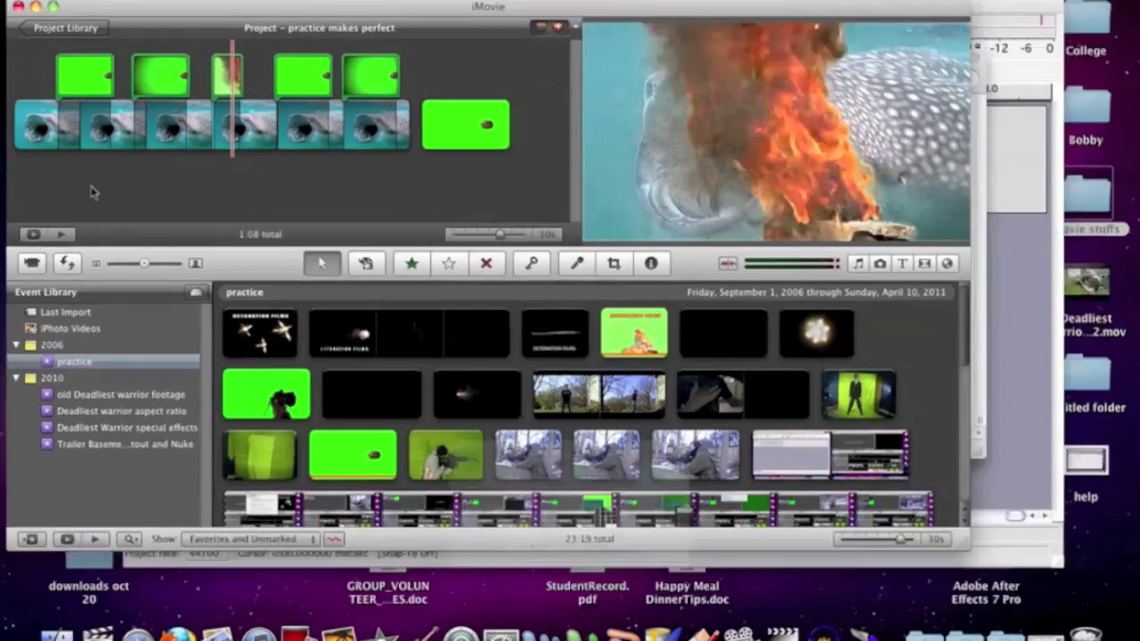
key(F9)
click(971, 214)
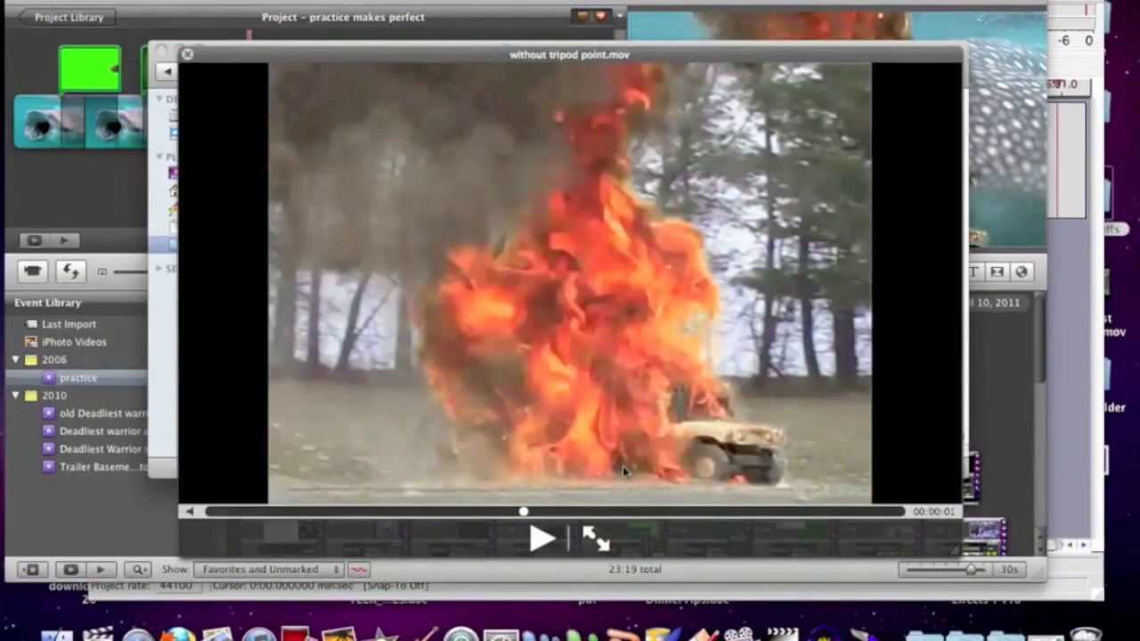
key(space)
Browse up the green screen fix folder to SDV_0808.mov and switch back to the iMovie project
key(Up)
key(Up)
key(Up)
key(Up)
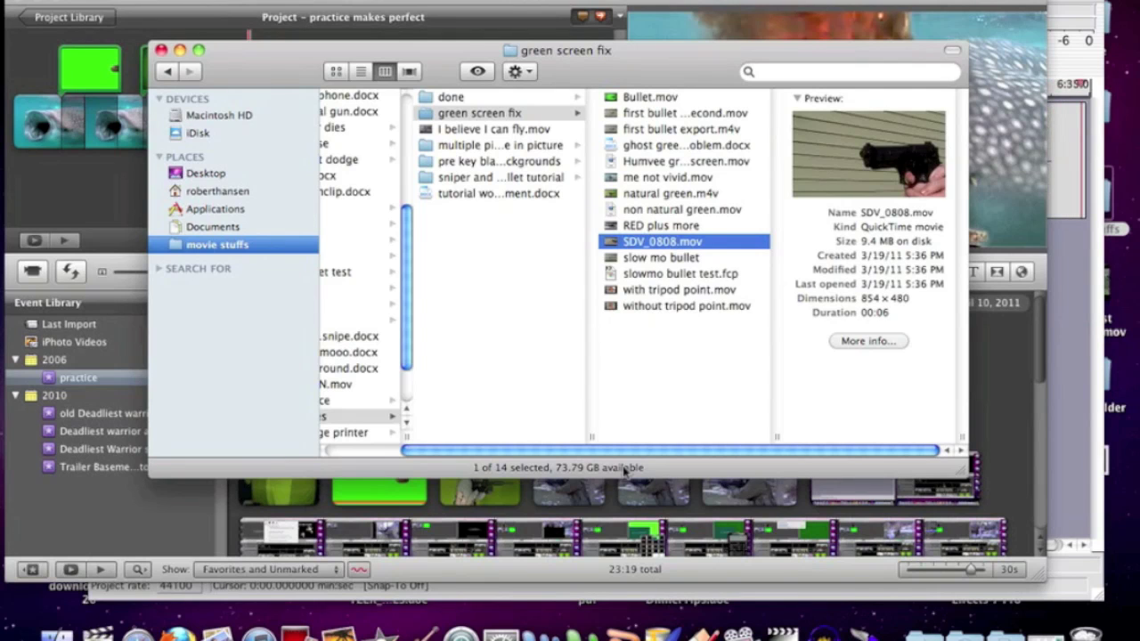
click(115, 208)
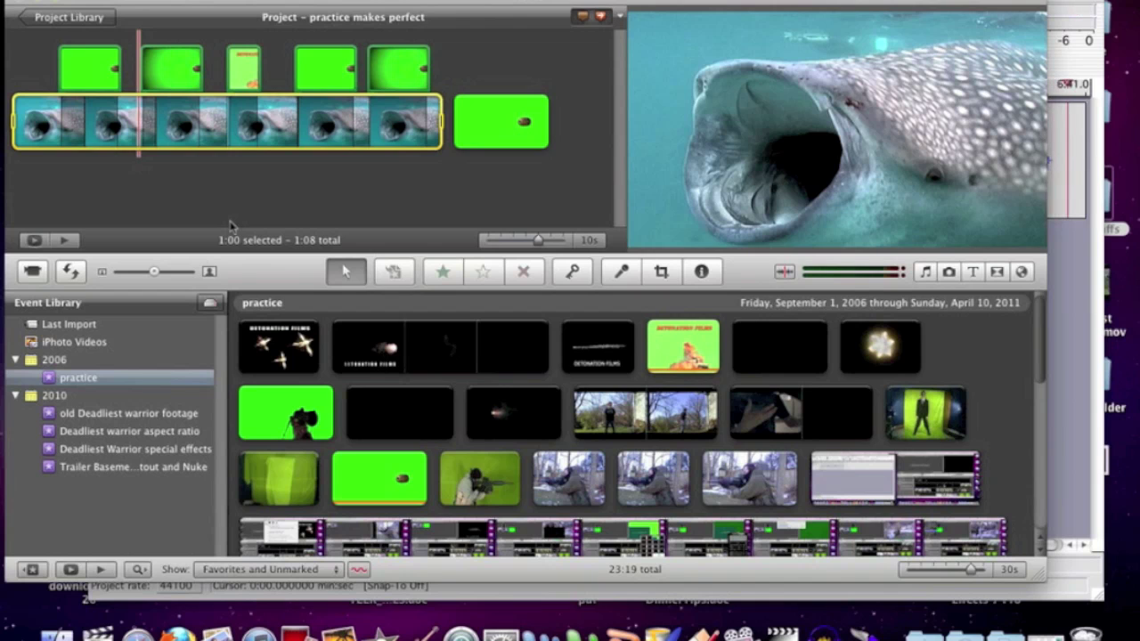
Clear all clips from the practice makes perfect project and add the handgun footage that has no bullet in it
key(super+a)
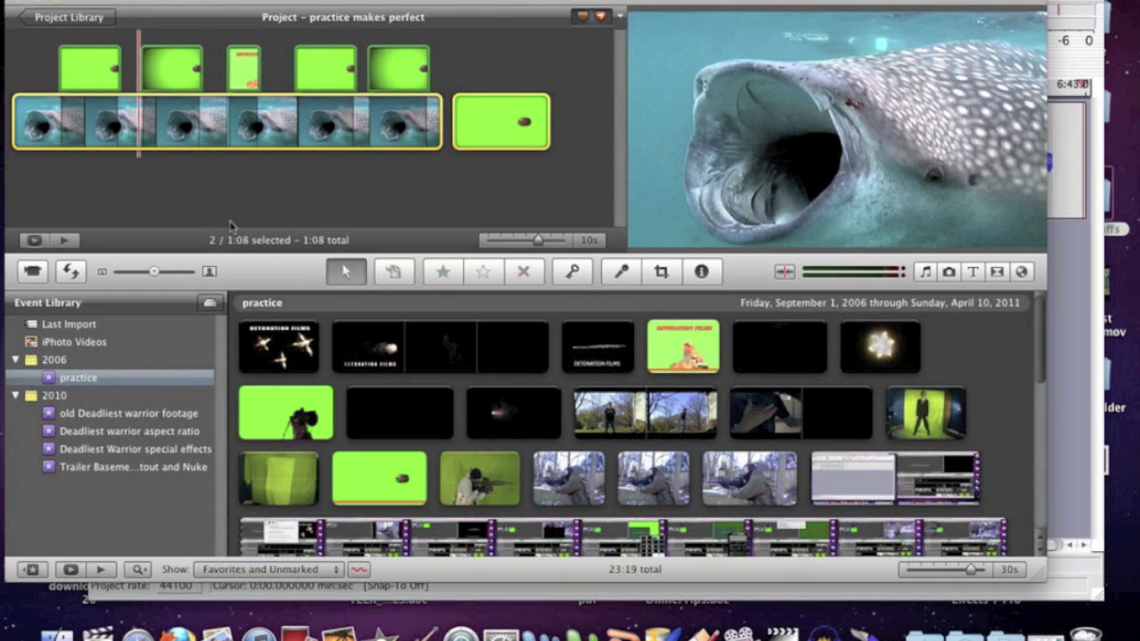
key(Delete)
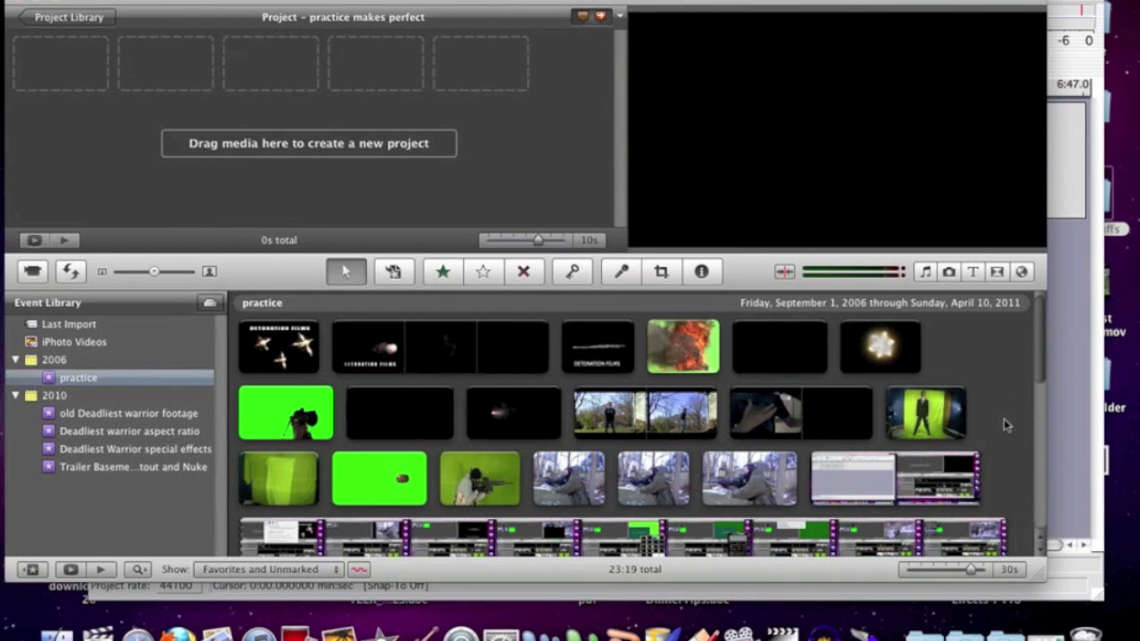
scroll(1004, 418, down, 5)
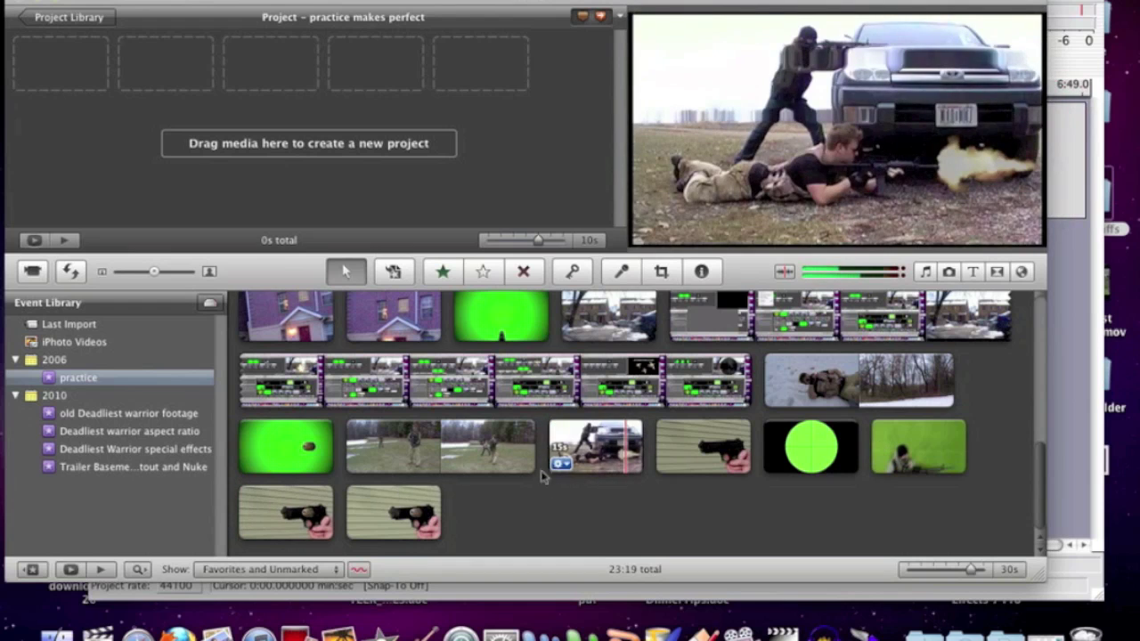
click(705, 448)
drag(706, 448, 160, 113)
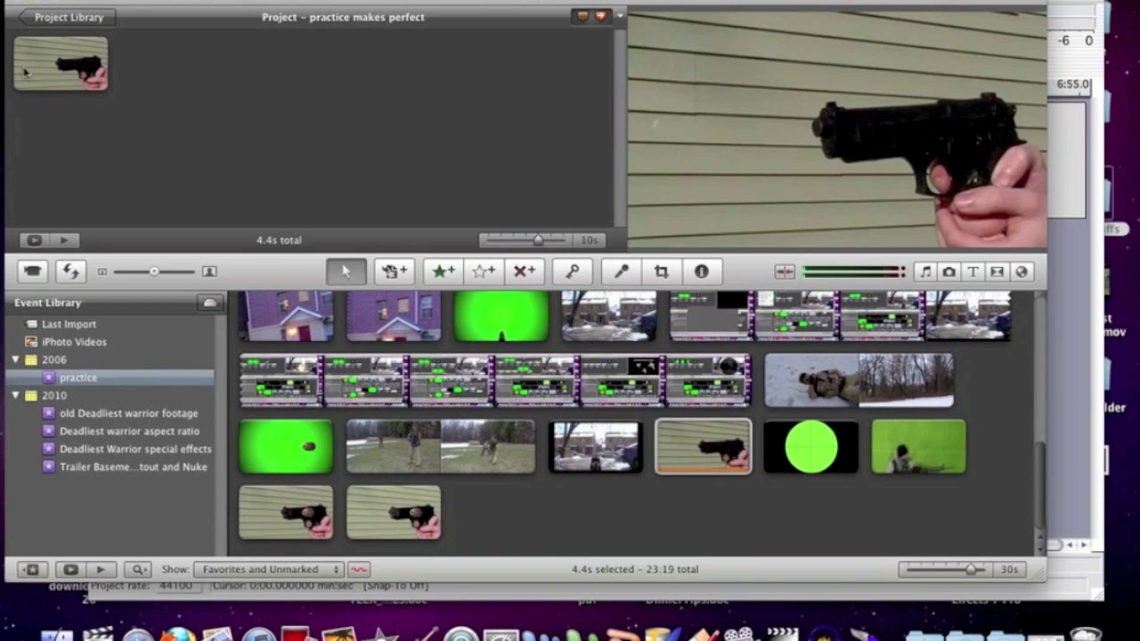
click(64, 68)
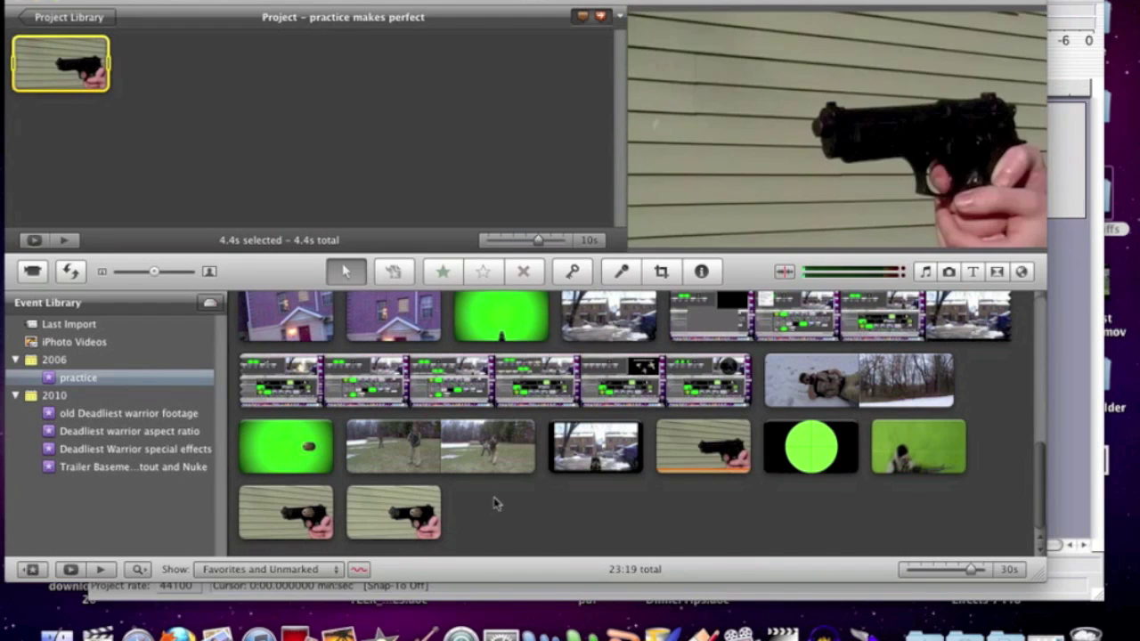
Overlay the gradient green bullet clip on the project's handgun clip using the Green Screen option
double_click(286, 448)
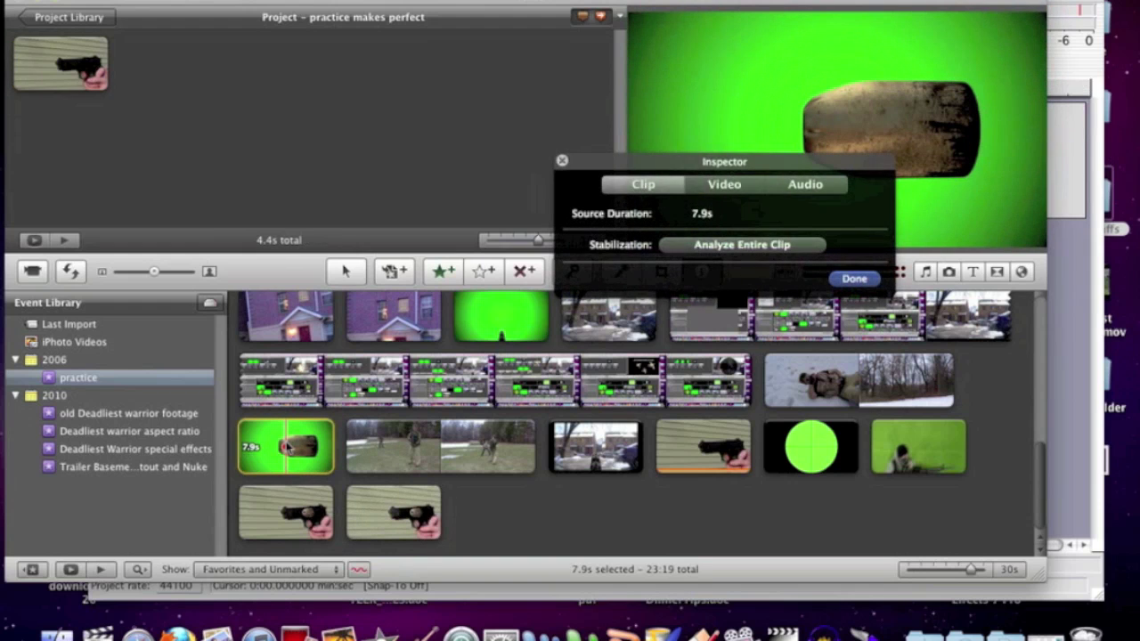
key(Return)
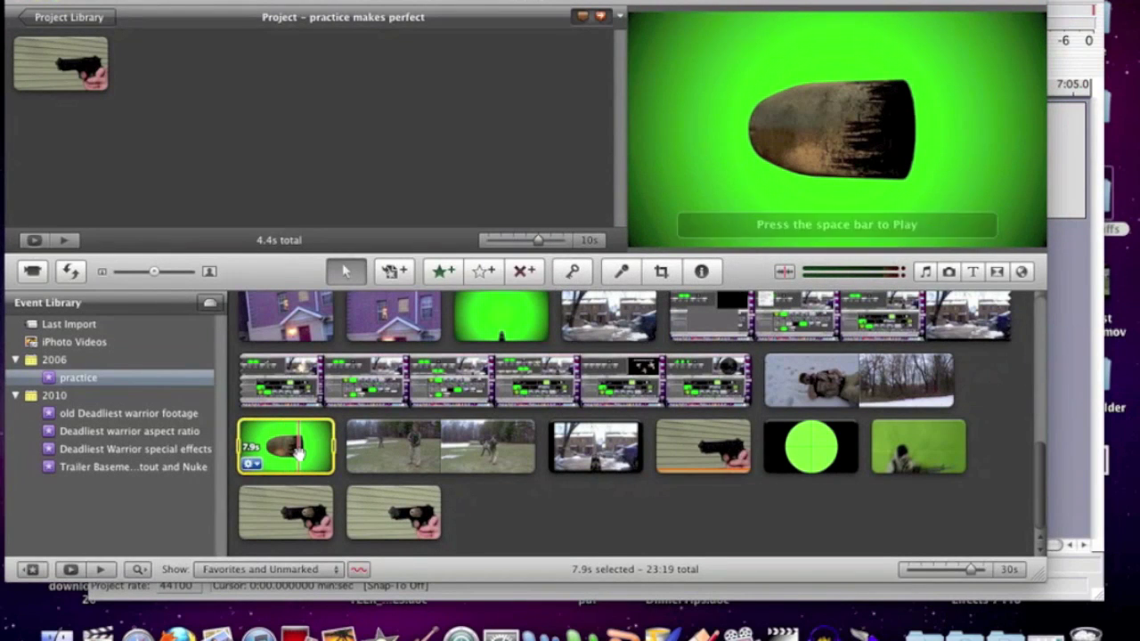
key(space)
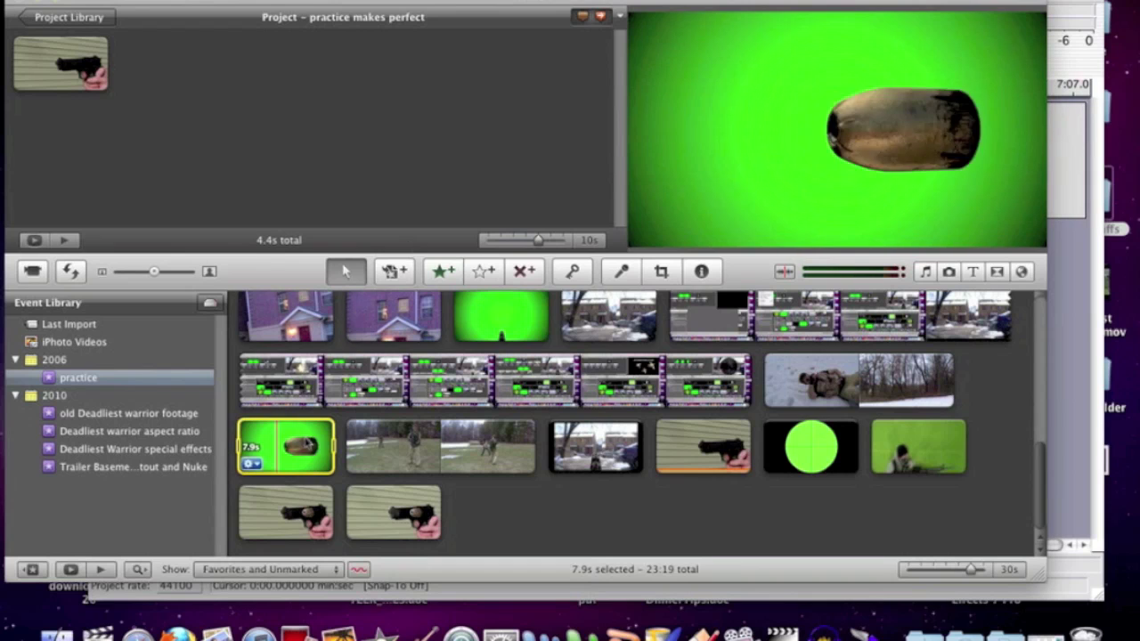
click(20, 80)
drag(20, 80, 22, 82)
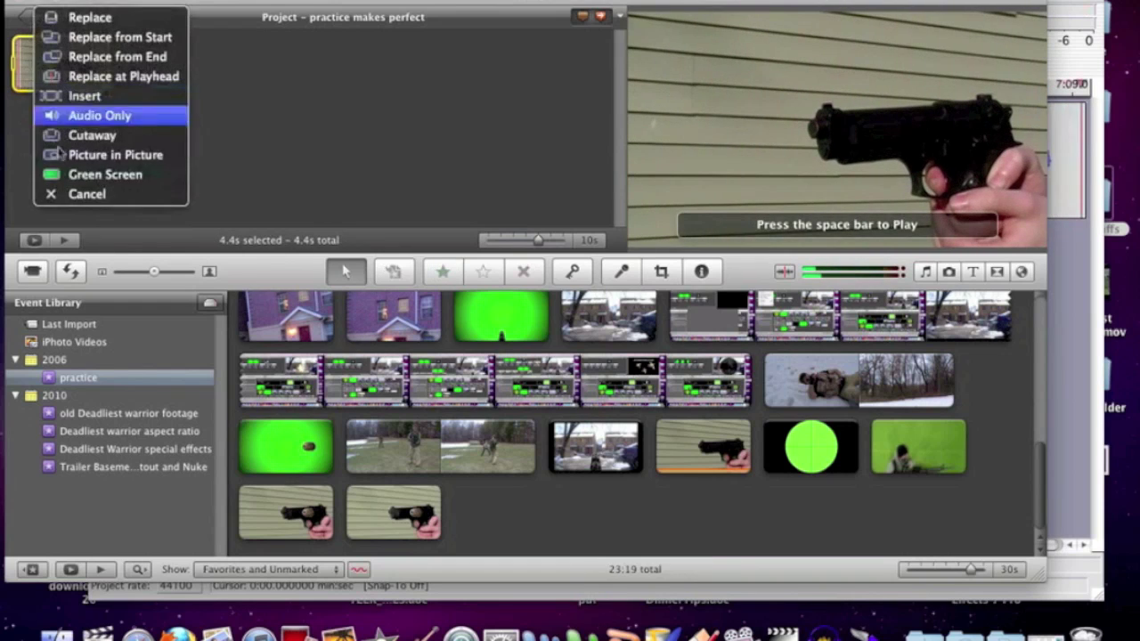
click(79, 177)
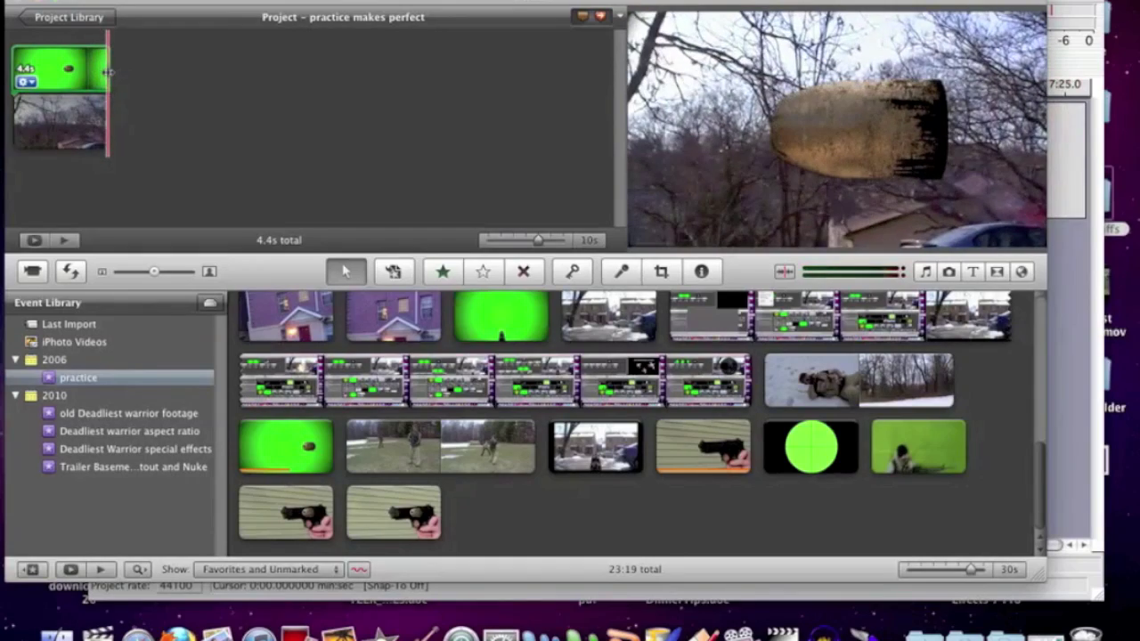
Switch to Finder and preview first bullet export.m4v, scrubbing through it to examine the bullet composited over the handgun footage
key(F3)
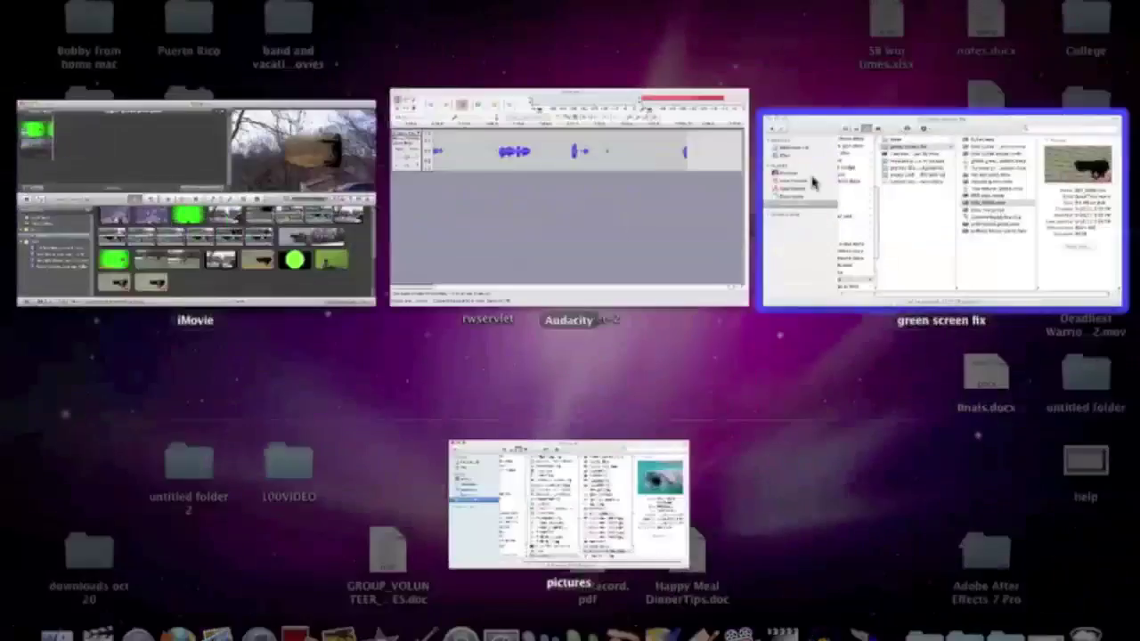
click(942, 209)
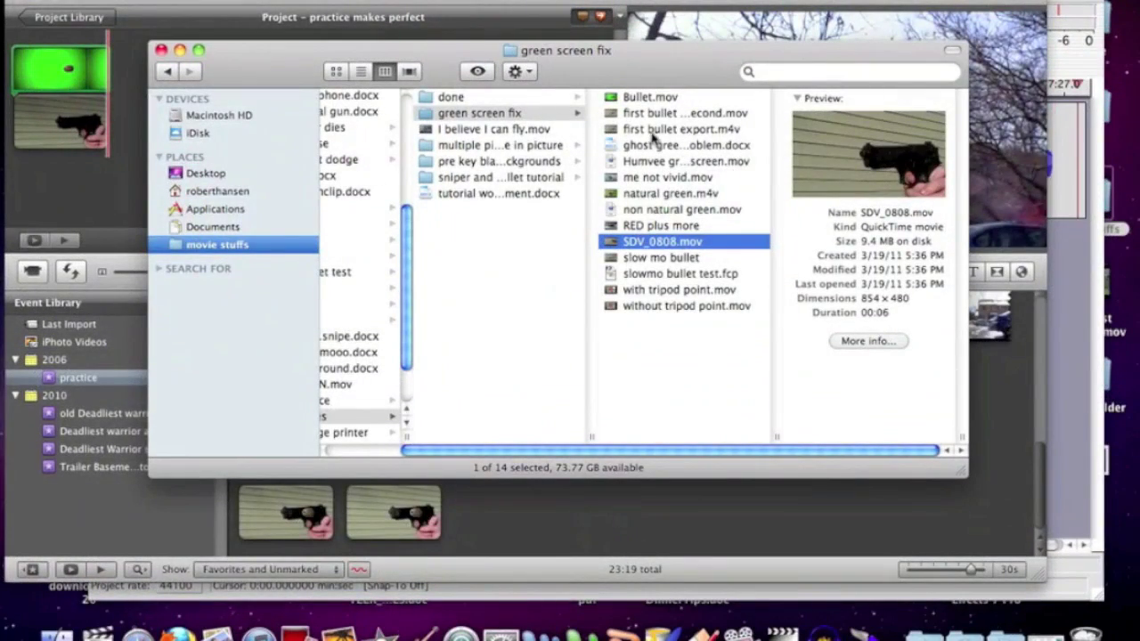
key(space)
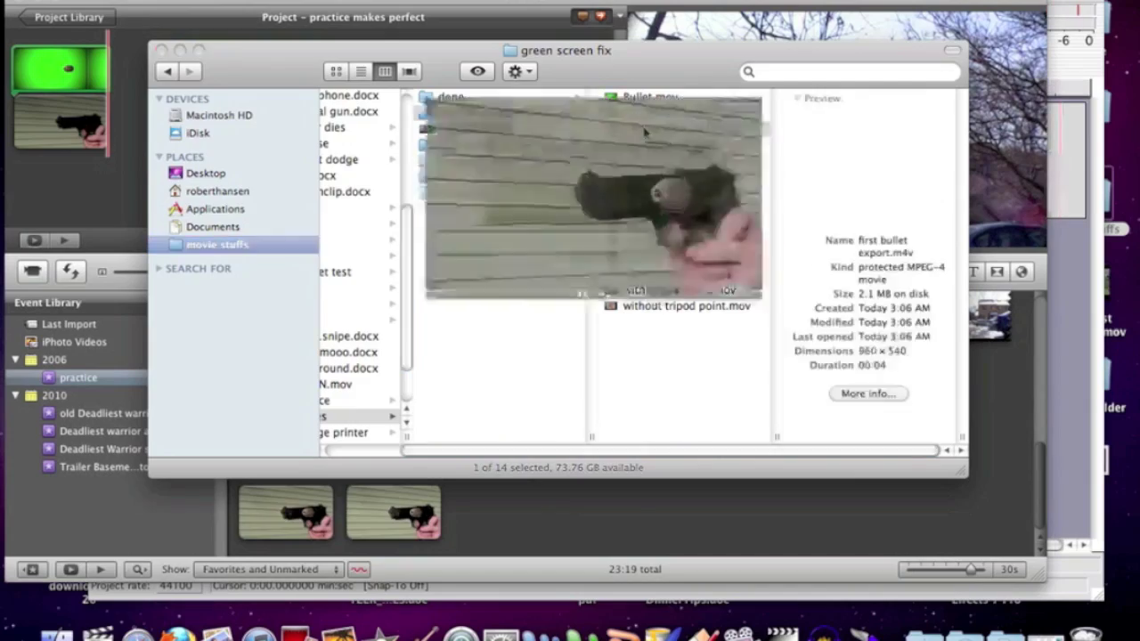
key(space)
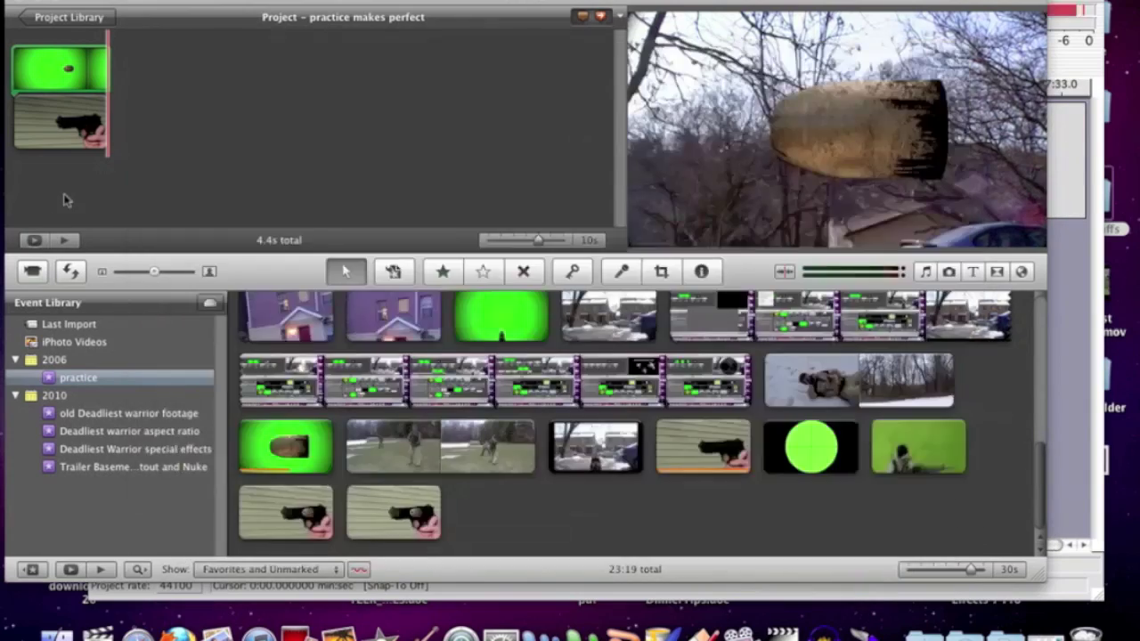
key(F3)
click(840, 252)
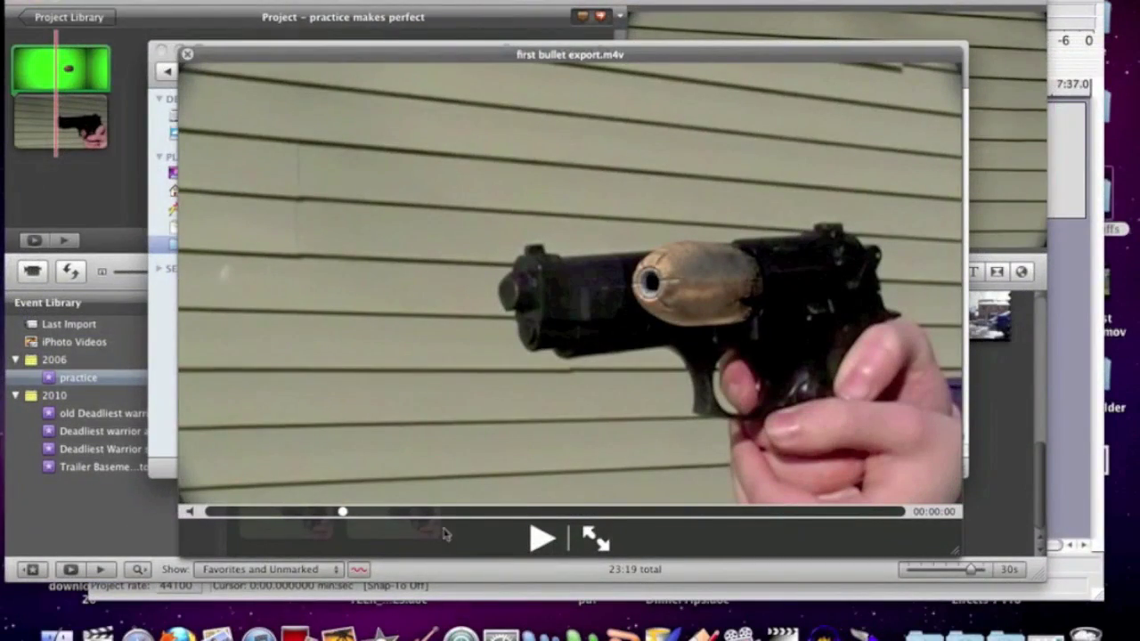
drag(379, 514, 908, 503)
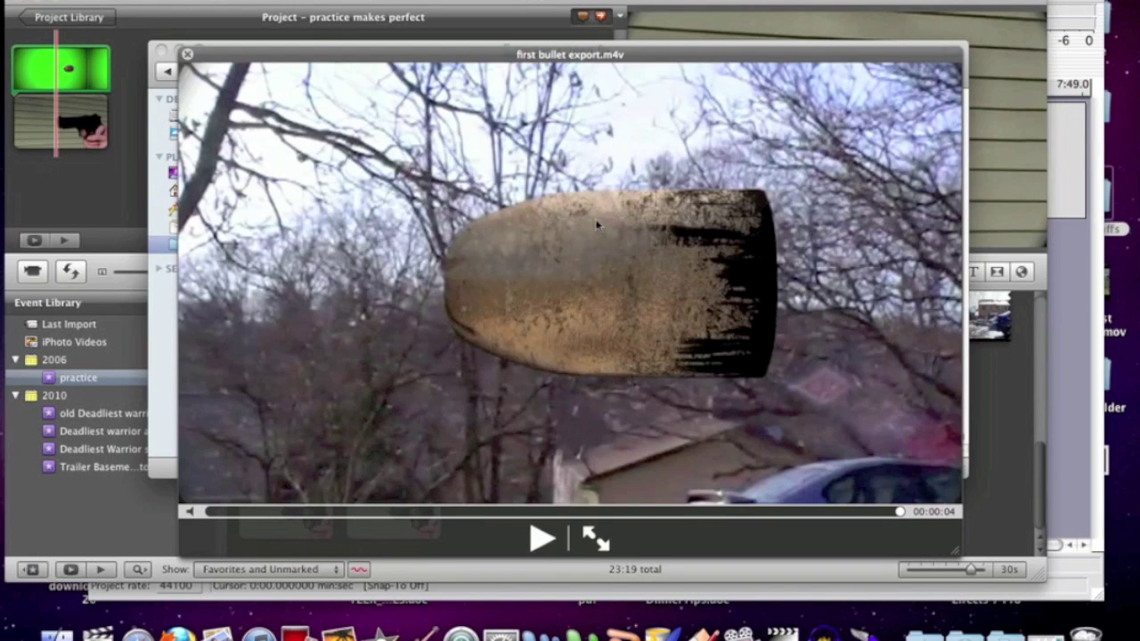
drag(566, 512, 576, 514)
drag(441, 524, 585, 527)
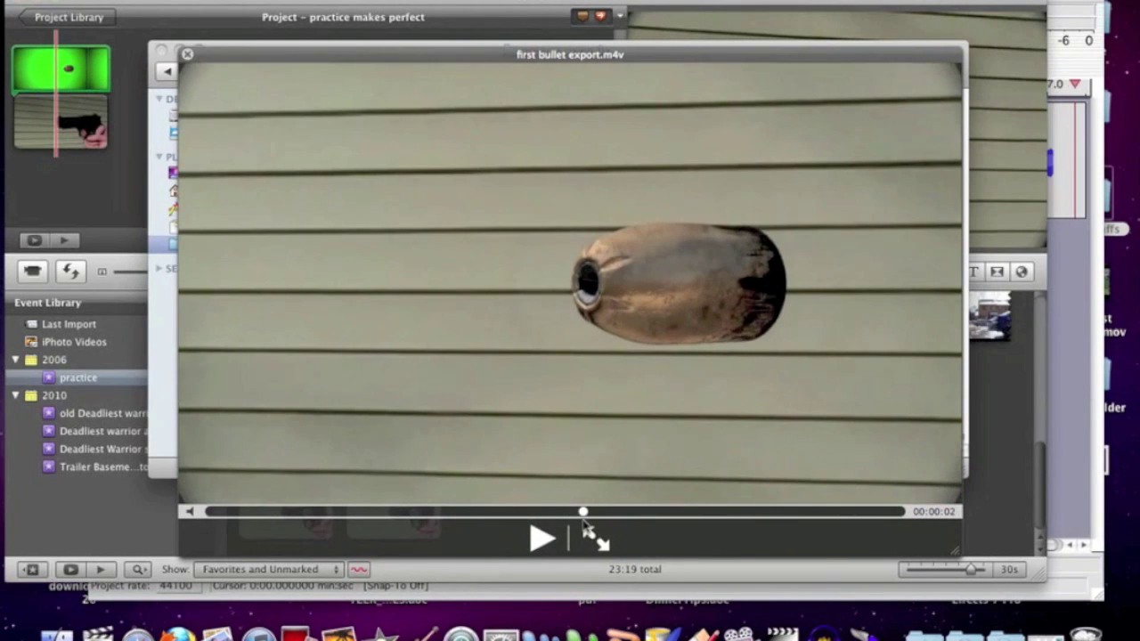
key(space)
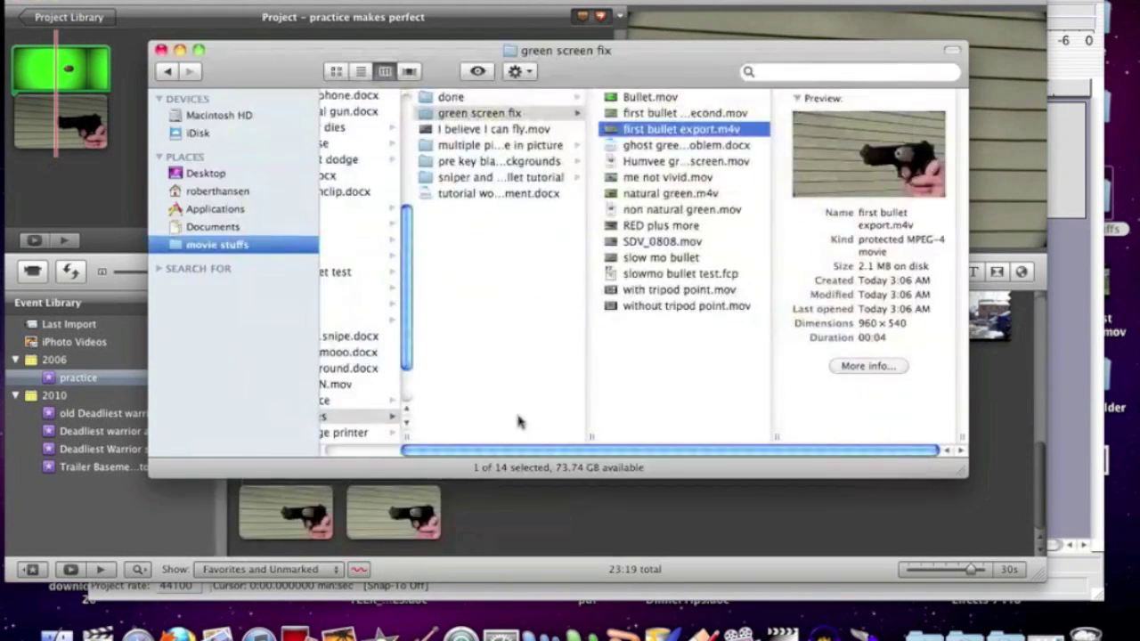
Select first bullet export.m4v in the green screen fix folder and switch back to the practice event in iMovie
click(647, 145)
shift+click(648, 130)
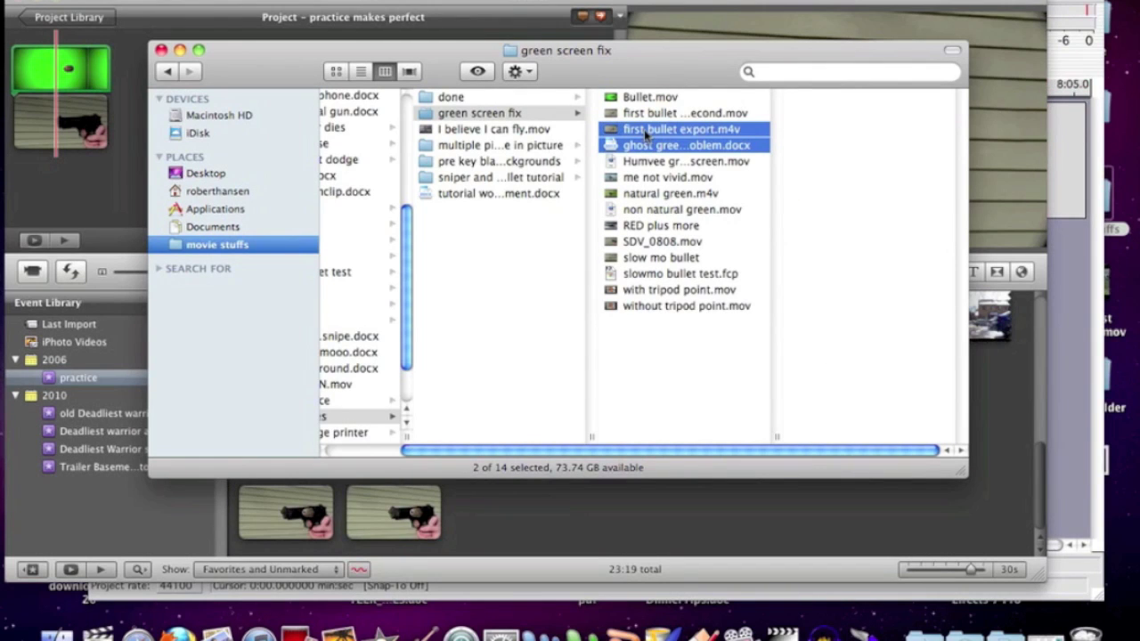
click(647, 130)
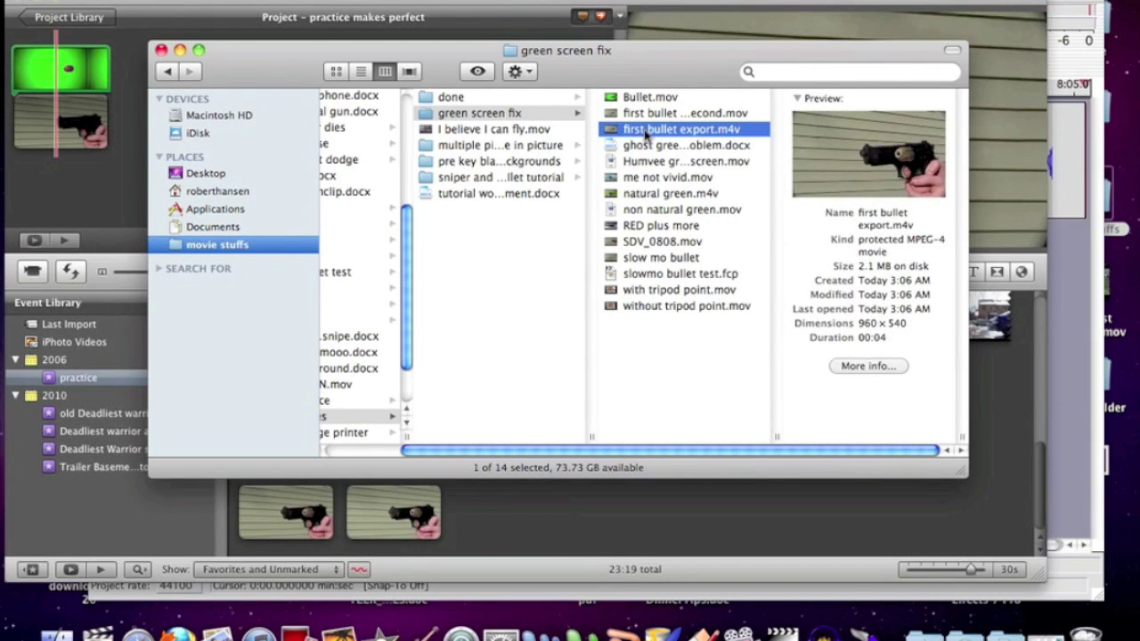
drag(119, 372, 121, 370)
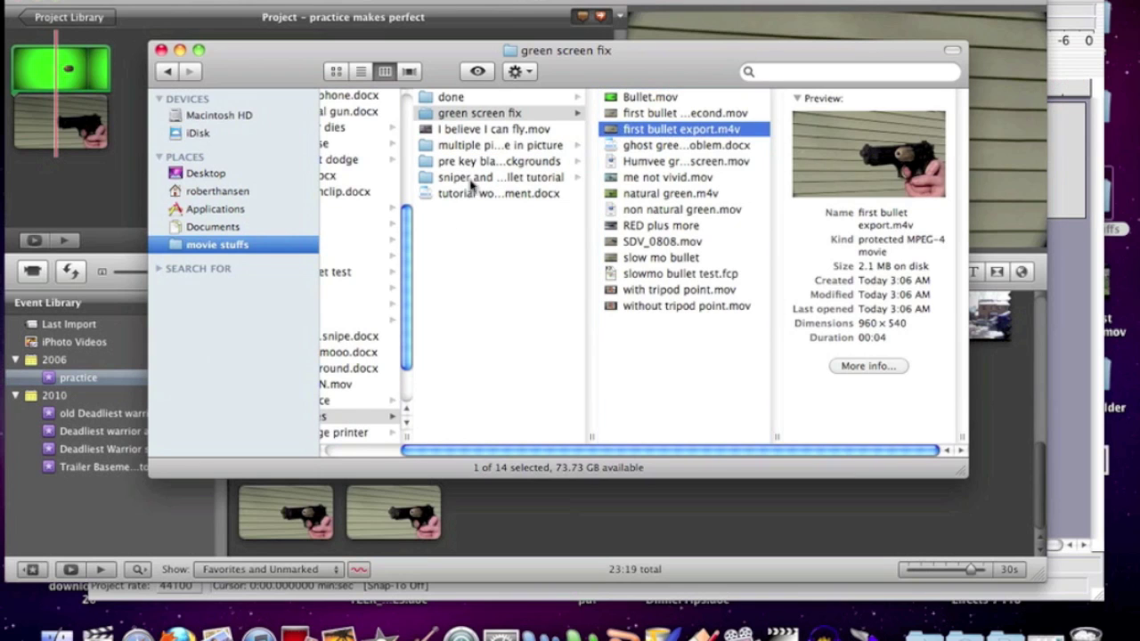
click(112, 386)
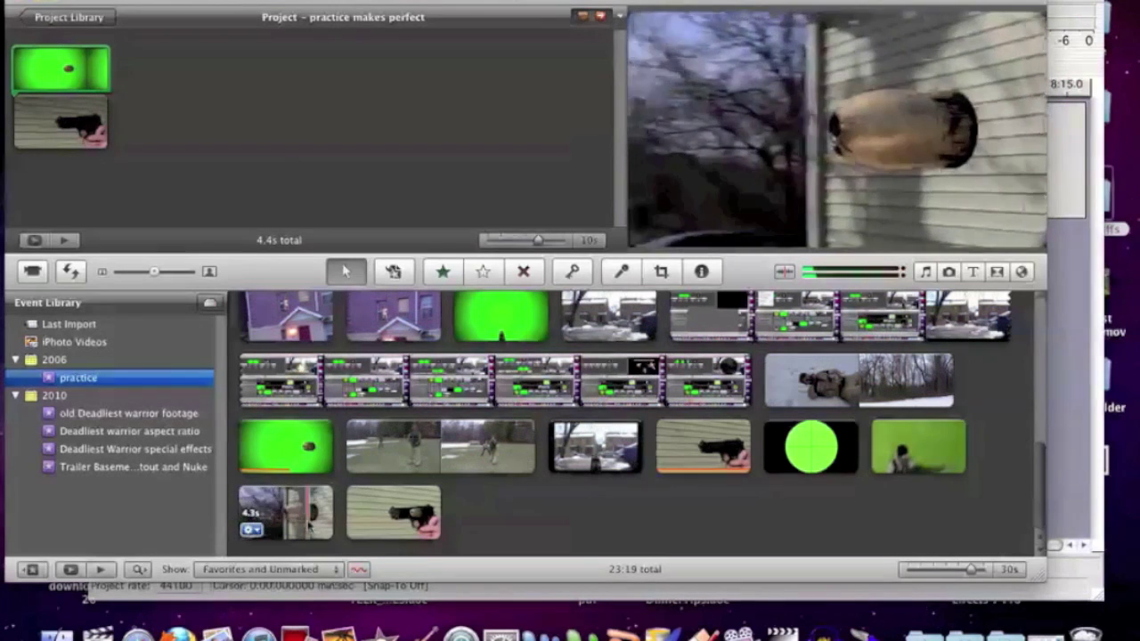
Replace the project's base handgun clip with the exported bullet composite from the practice event, keeping the green screen overlay, and play the result
click(306, 527)
double_click(306, 527)
click(302, 521)
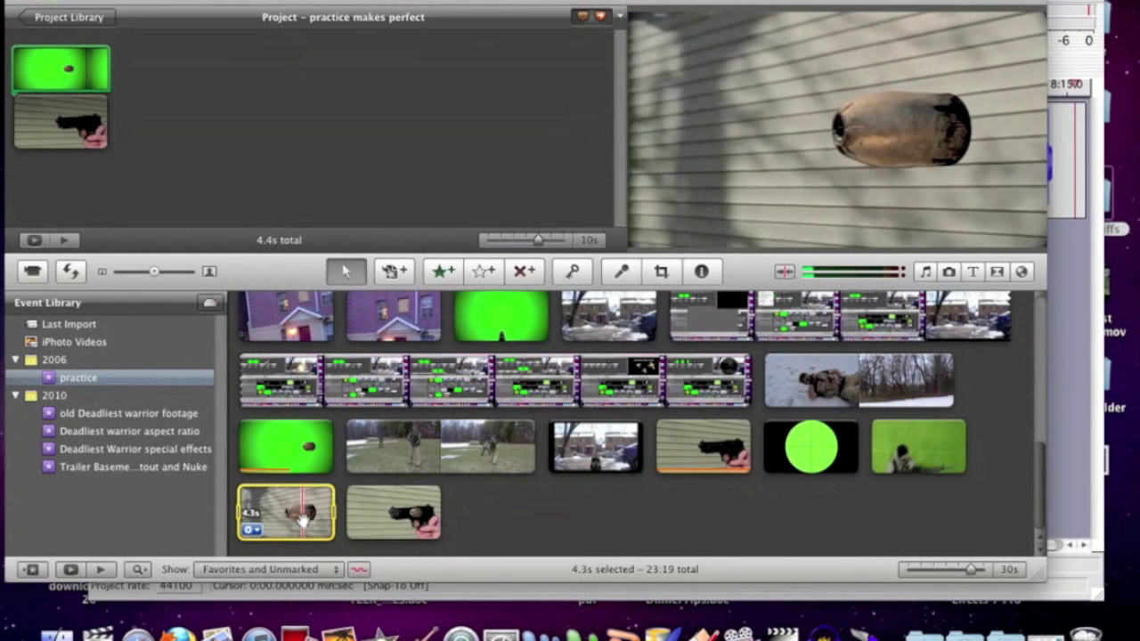
drag(59, 164, 45, 124)
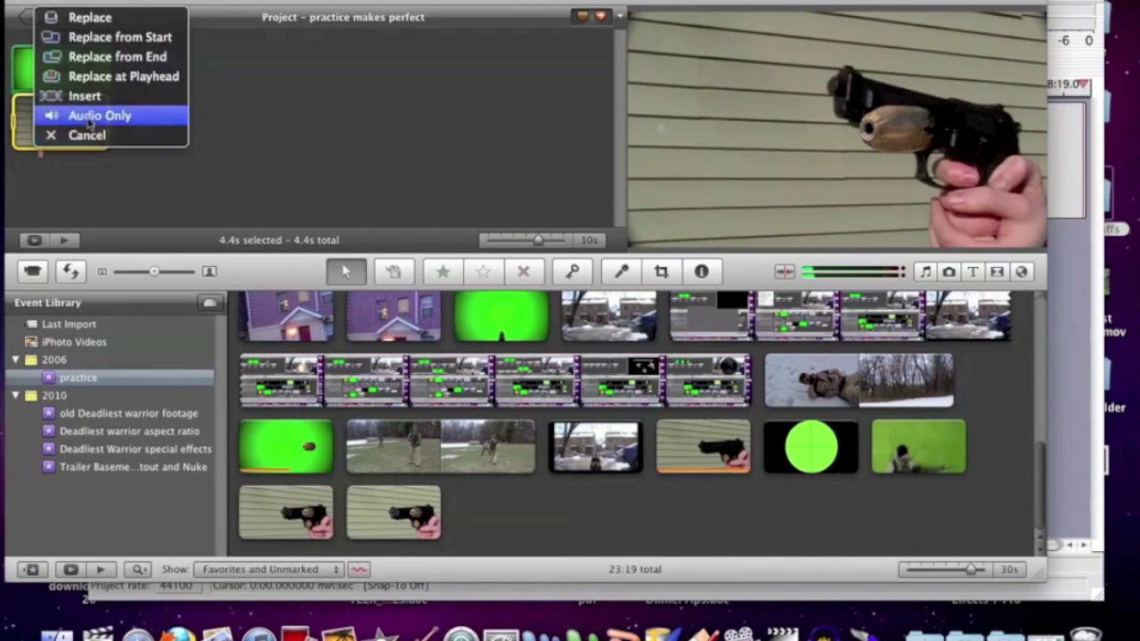
click(107, 20)
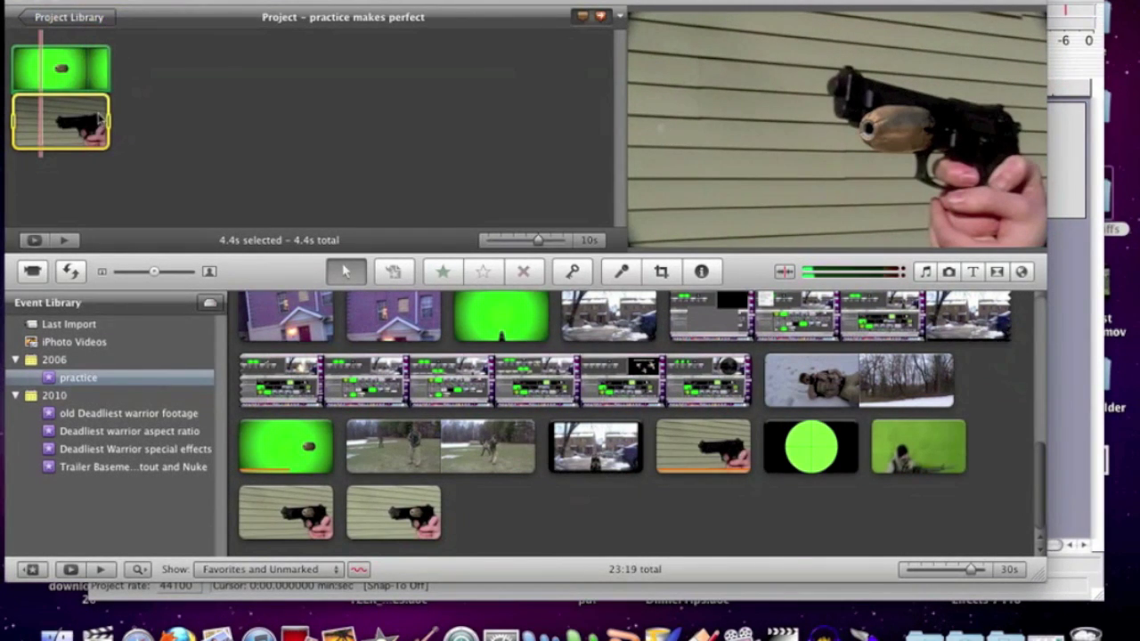
key(space)
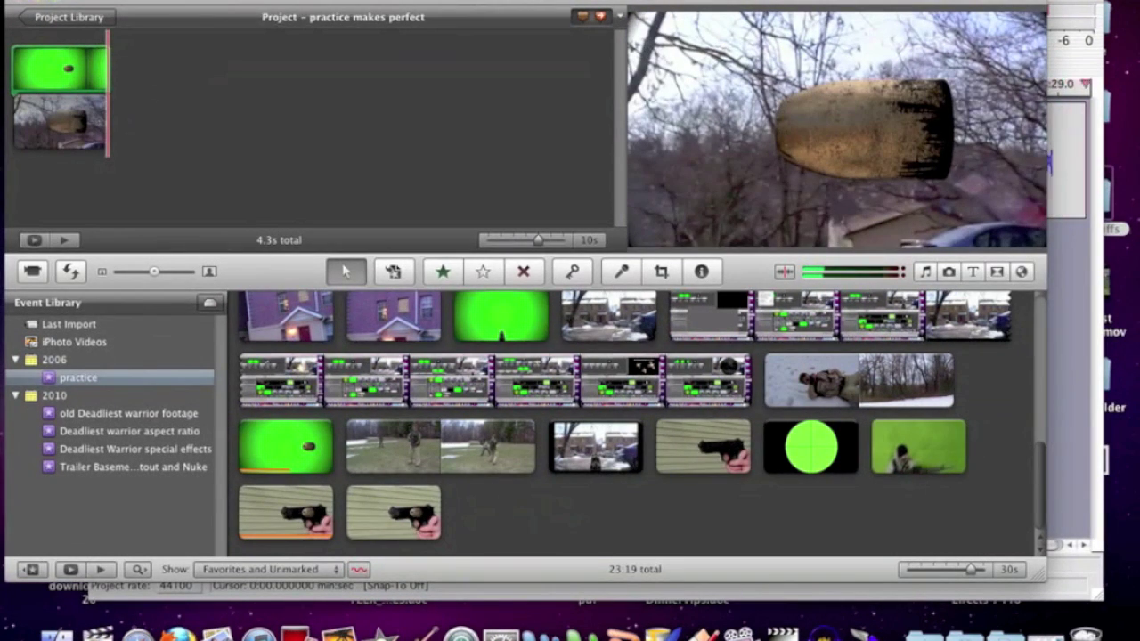
click(276, 0)
click(223, 94)
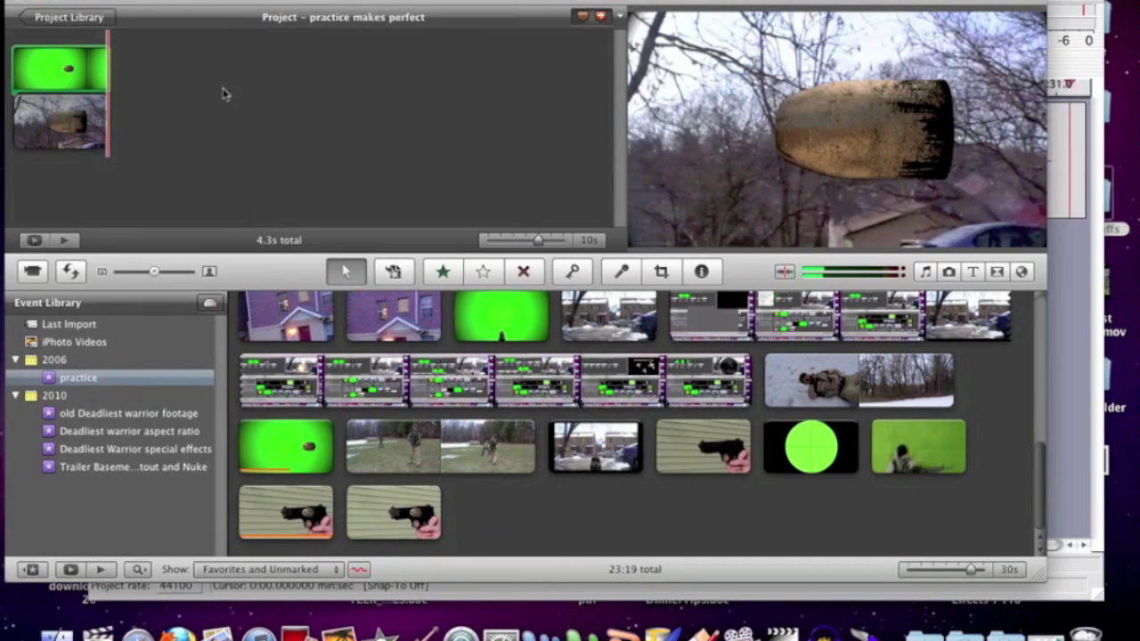
Switch to Finder and preview first bullet export second.mov, scrubbing through it to examine the edges of the twice-overlaid bullet
key(F9)
click(897, 219)
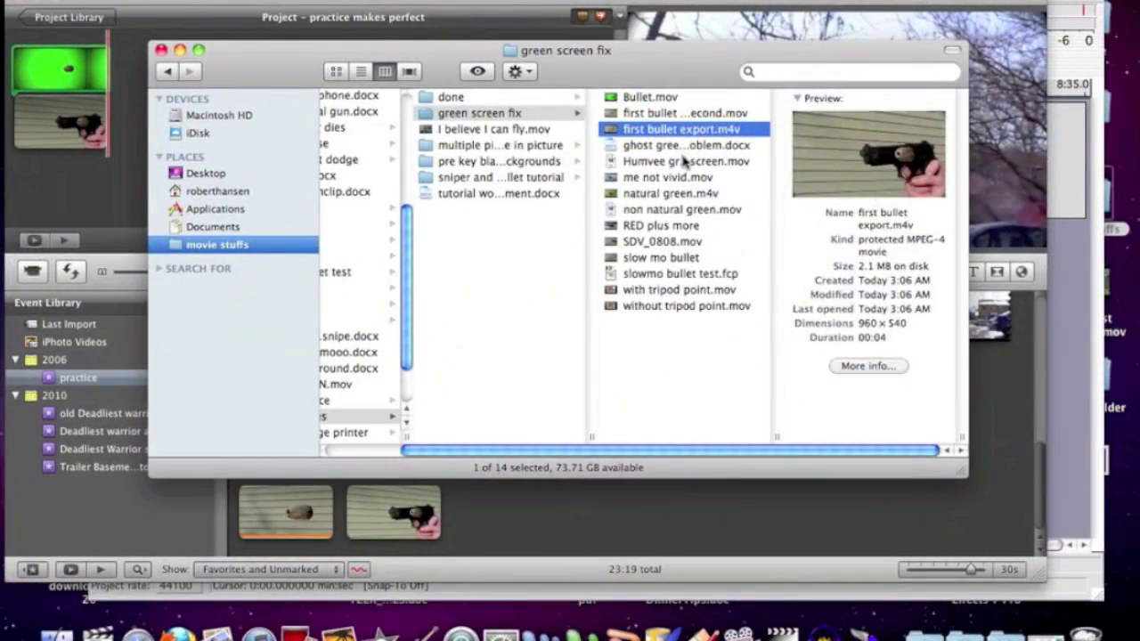
key(Up)
key(space)
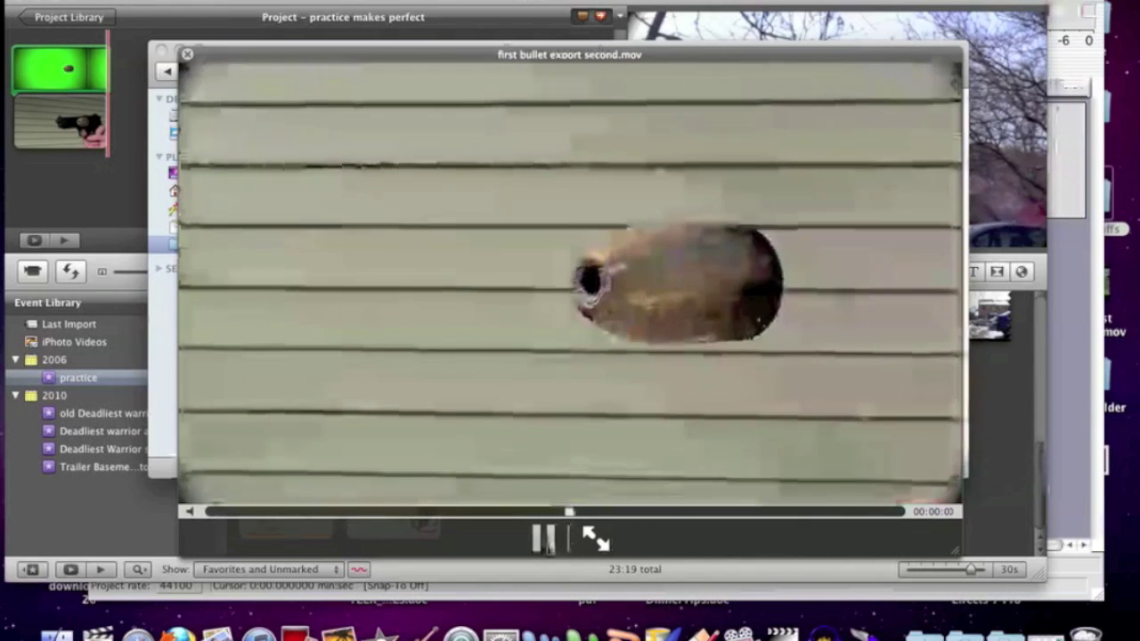
click(730, 128)
drag(613, 517, 917, 501)
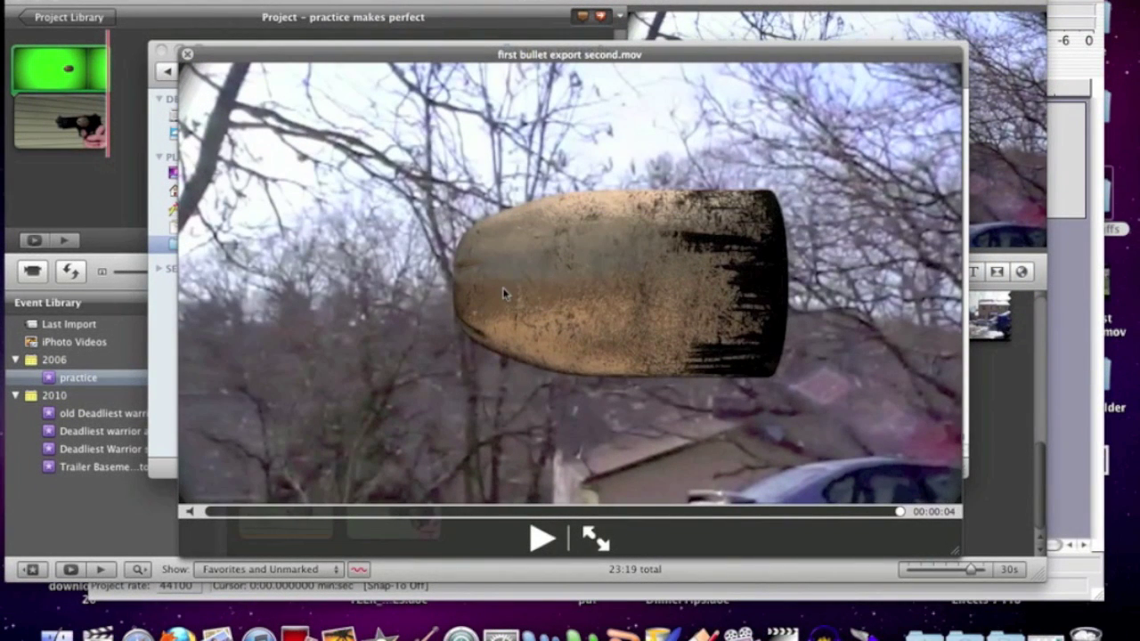
drag(630, 513, 587, 515)
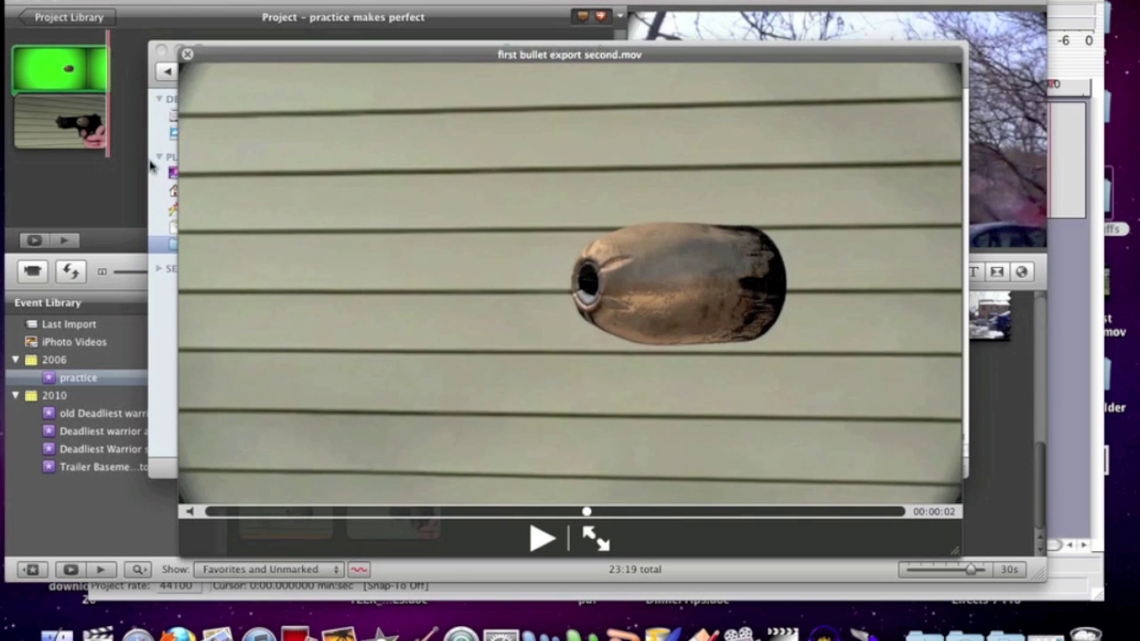
key(space)
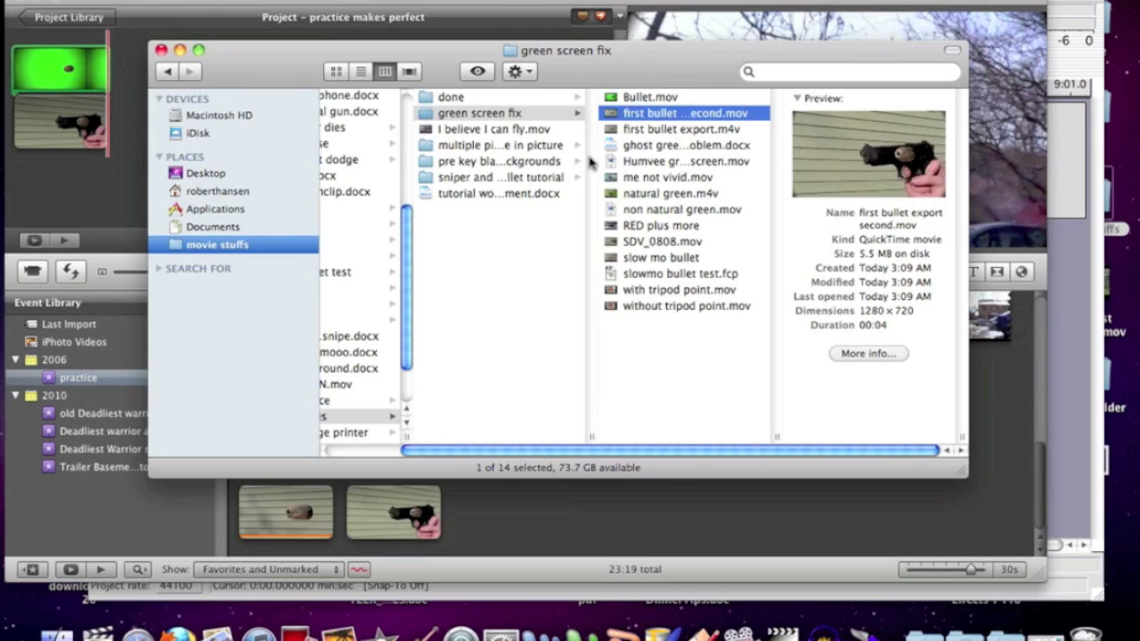
Play first bullet export second.mov once more, close the preview and return to the iMovie project
key(space)
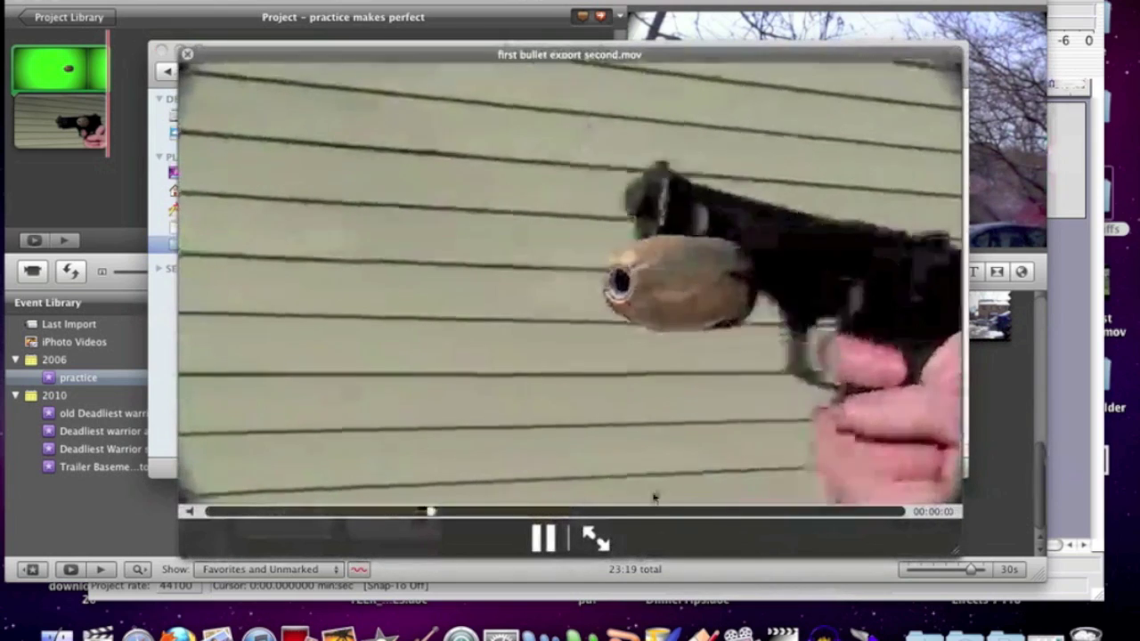
key(space)
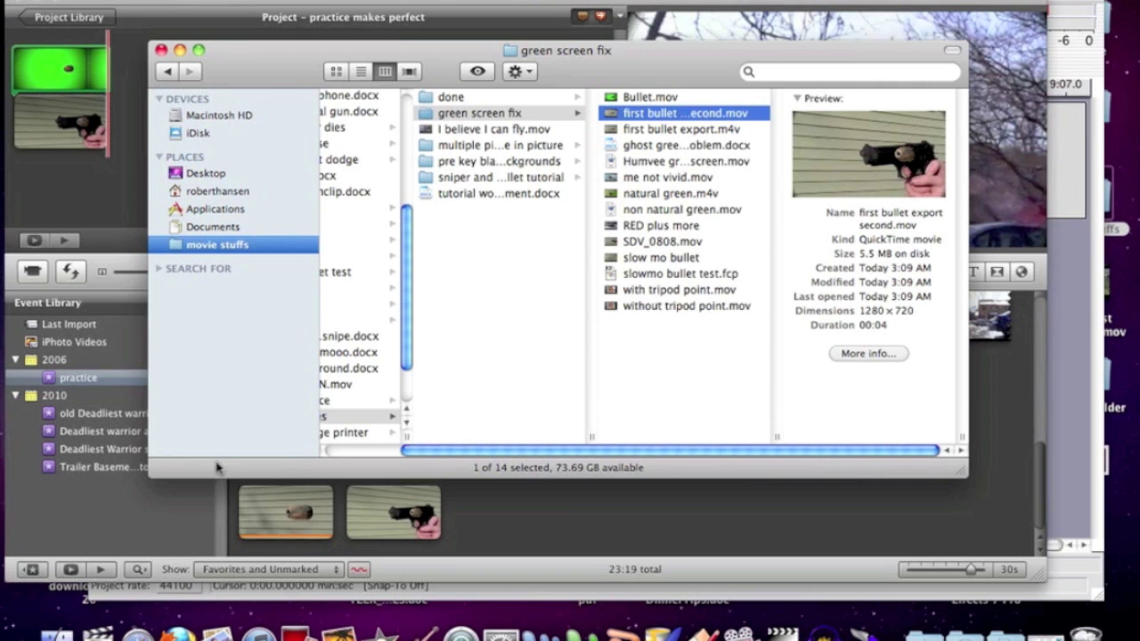
click(488, 523)
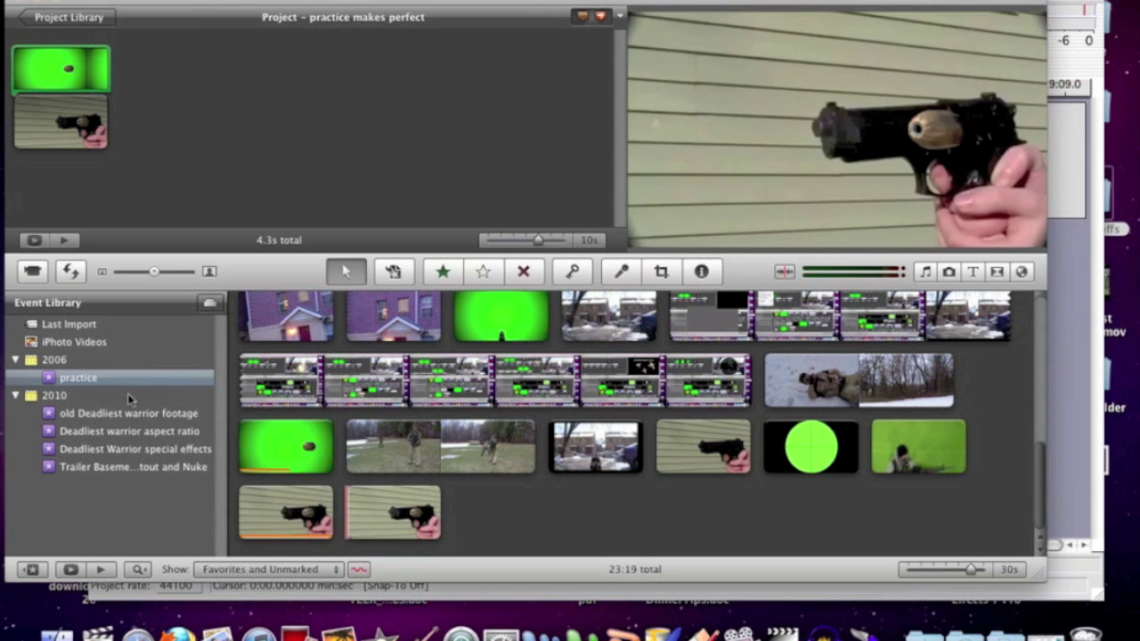
Replace the project's base handgun clip with the other exported bullet composite from the practice event, keeping the green screen overlay
click(392, 521)
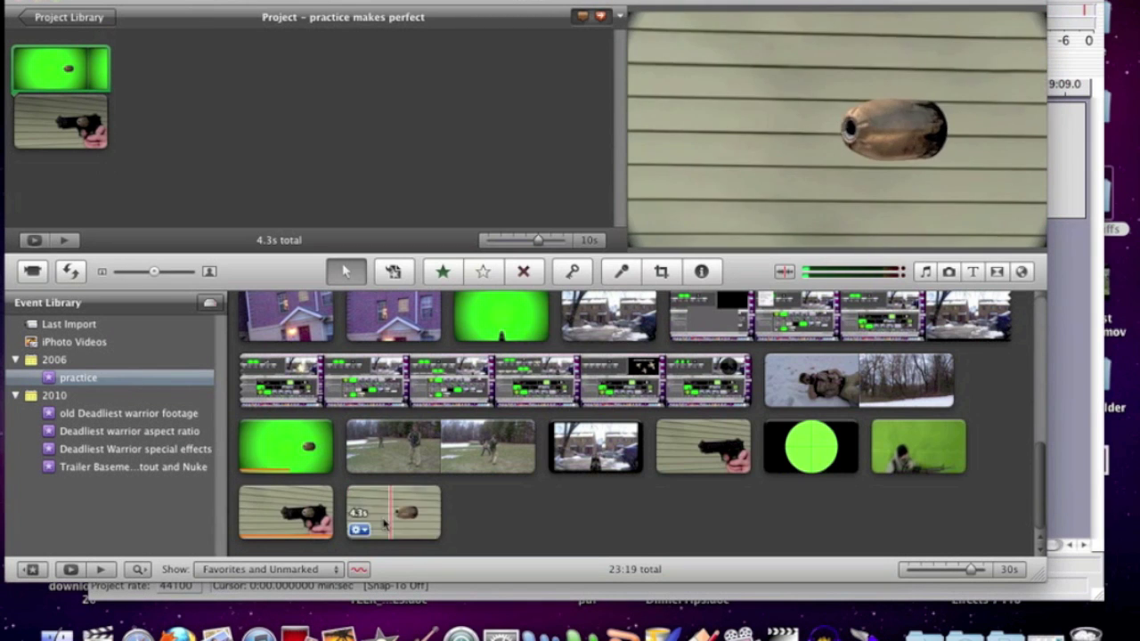
double_click(384, 523)
key(Escape)
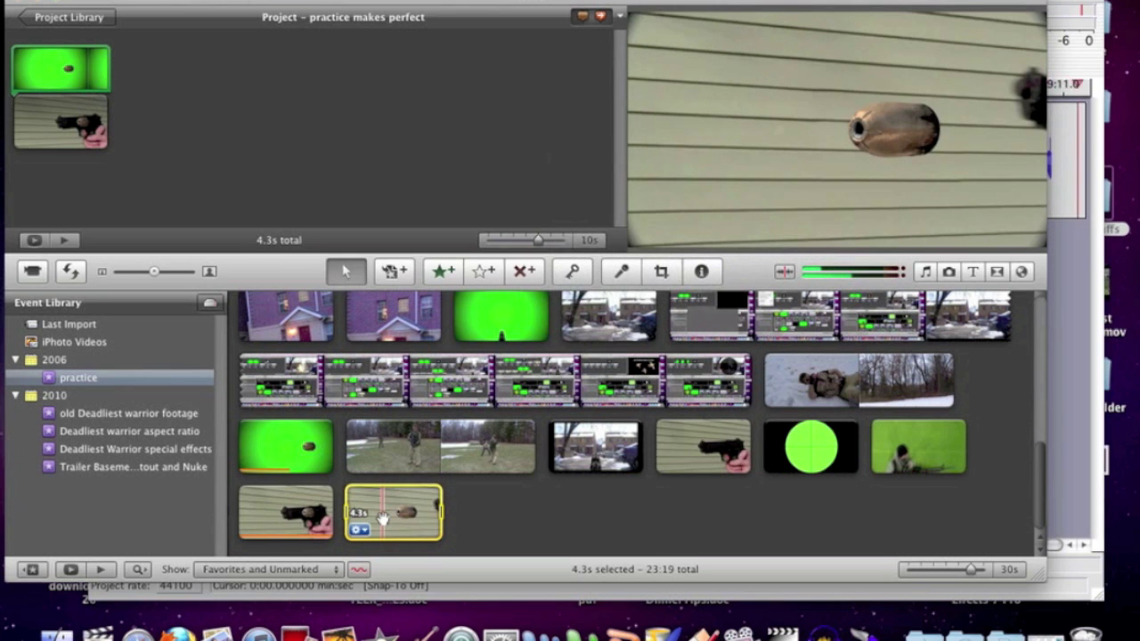
drag(55, 129, 55, 130)
click(93, 131)
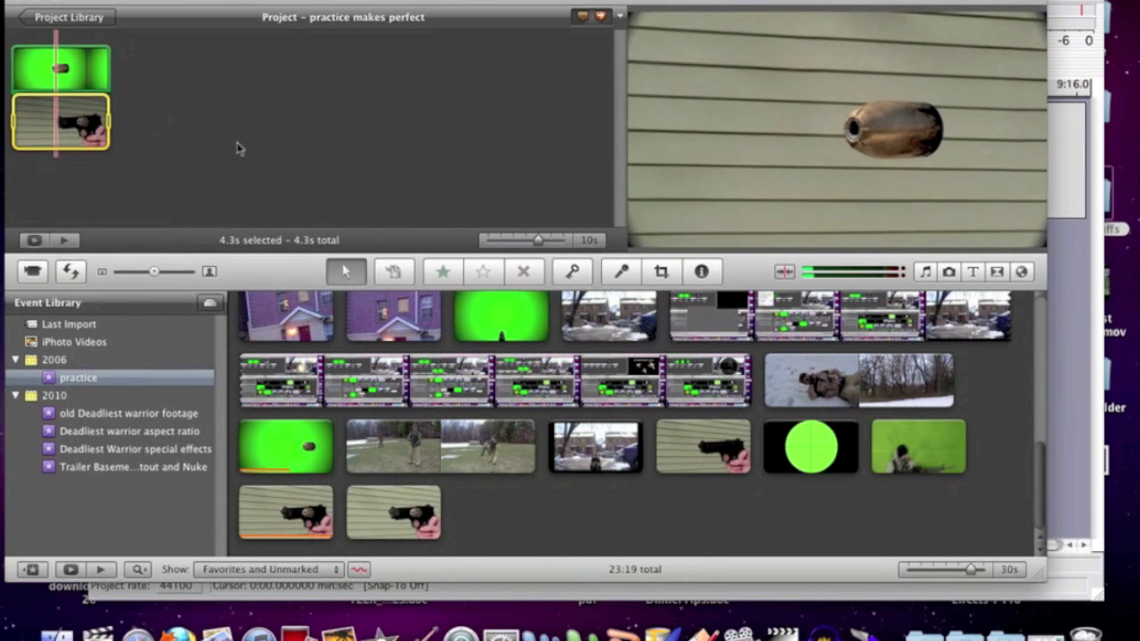
click(276, 155)
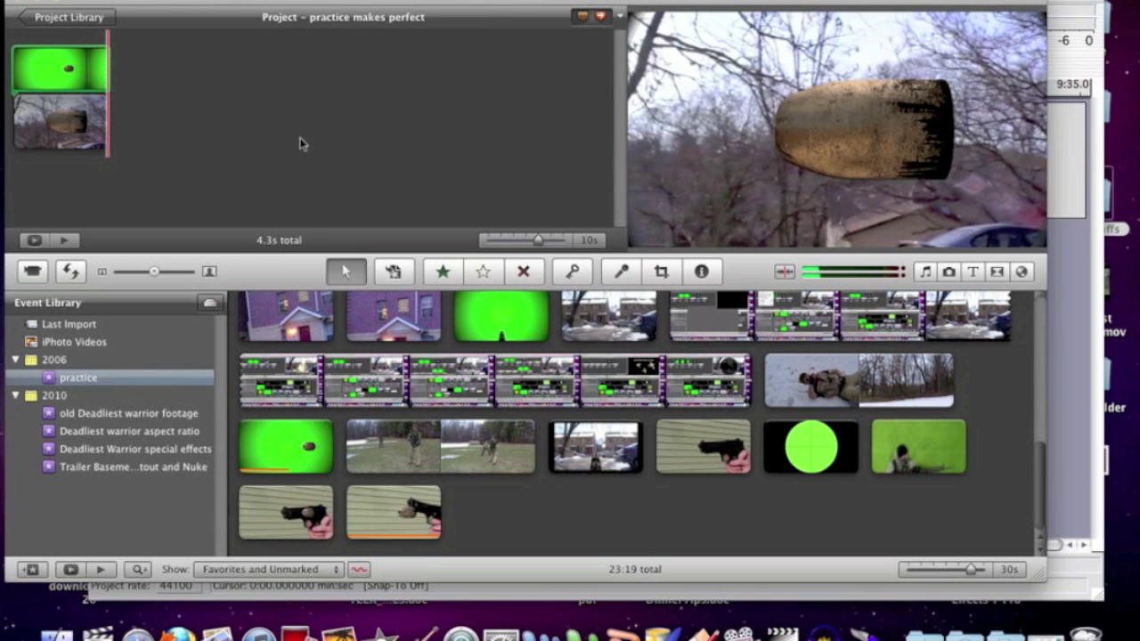
Select the green screen bullet clip in the practice event, view its clip properties and close them
scroll(308, 446, up, 3)
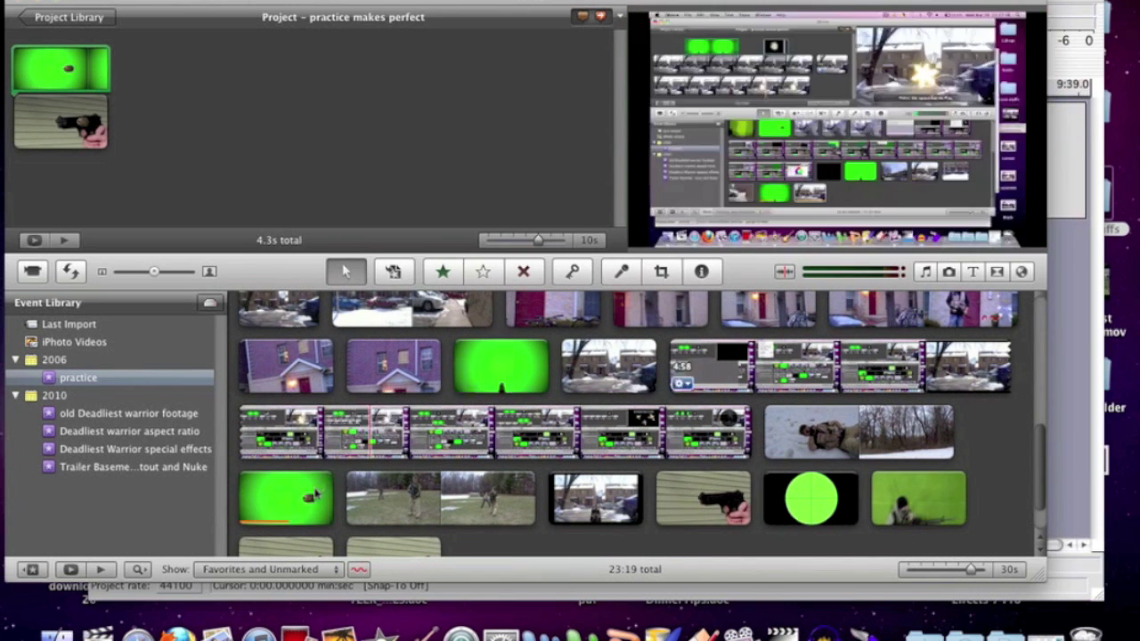
double_click(308, 500)
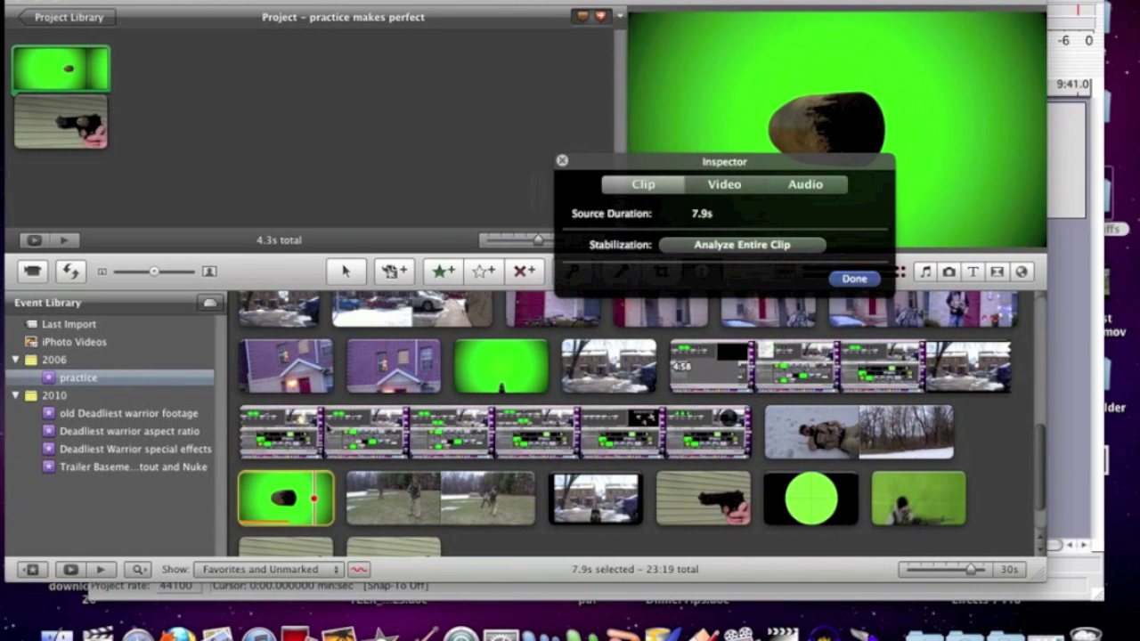
key(Return)
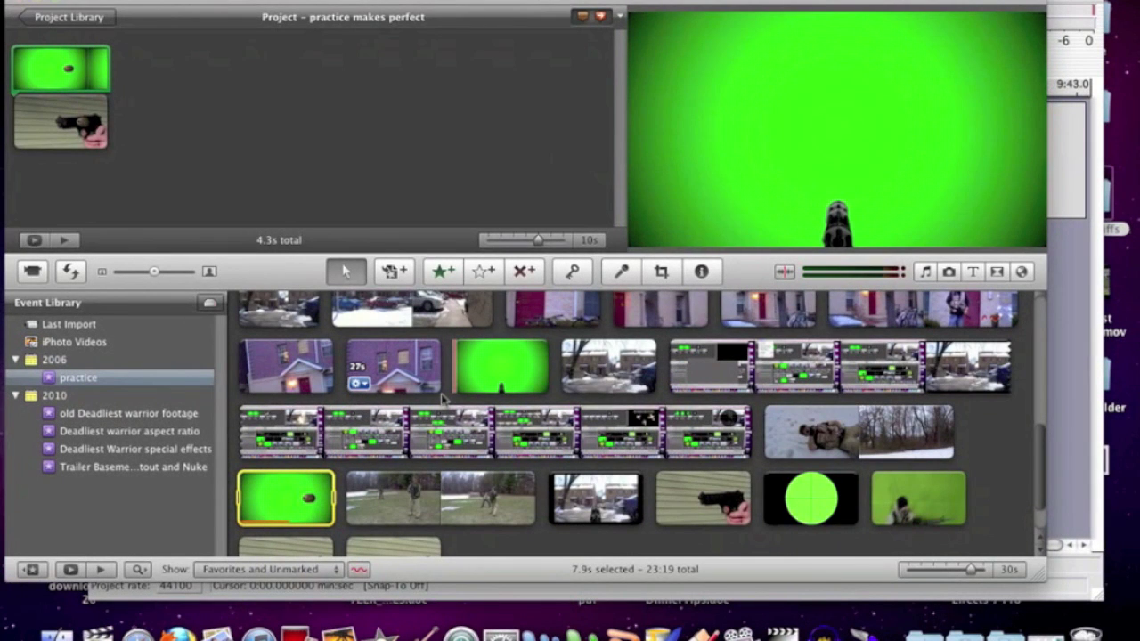